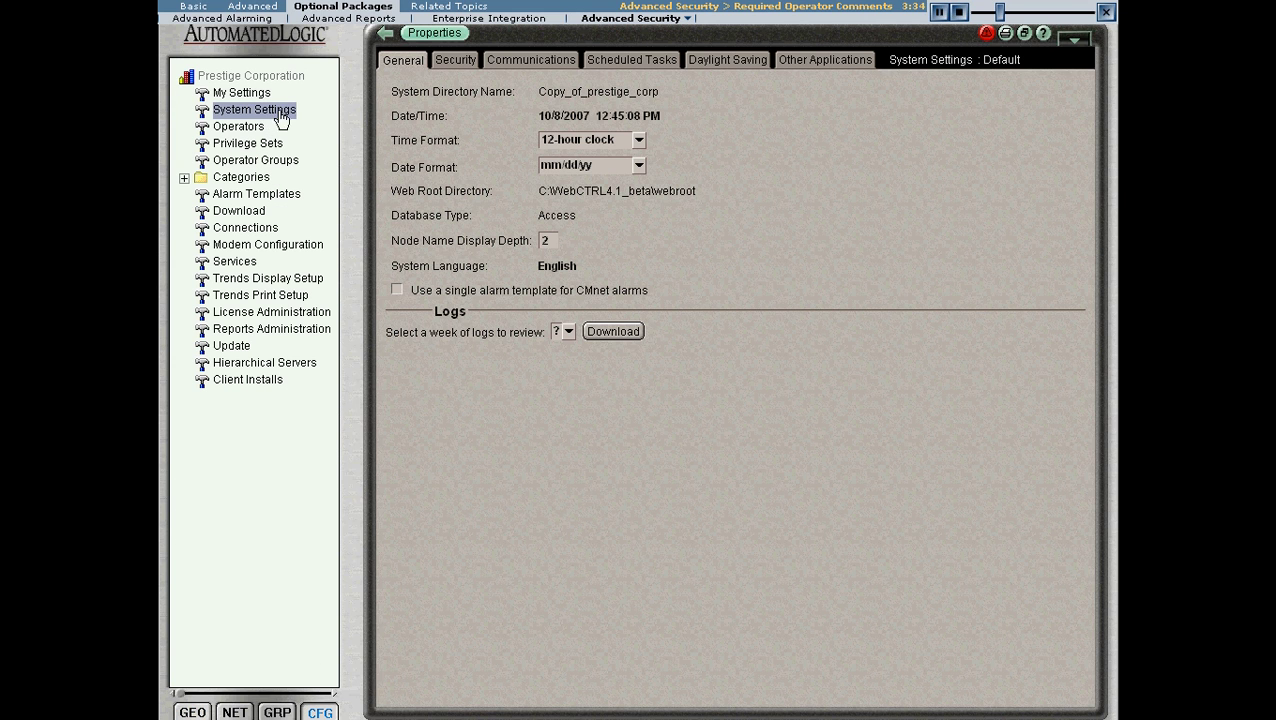
Display the system-wide security settings to check the audit logging options
click(452, 62)
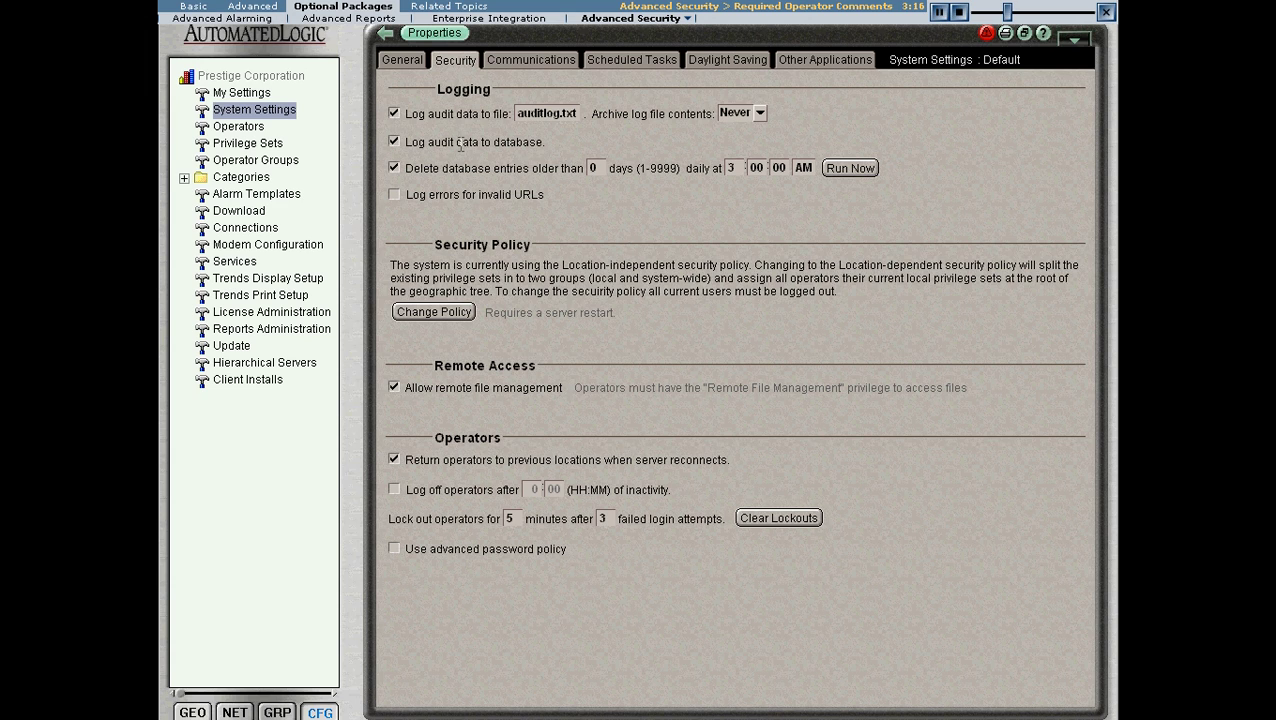
Set the static pressure setpoint on the Air Handling Unit graphic to 1.75 in H2O and accept the change
click(200, 710)
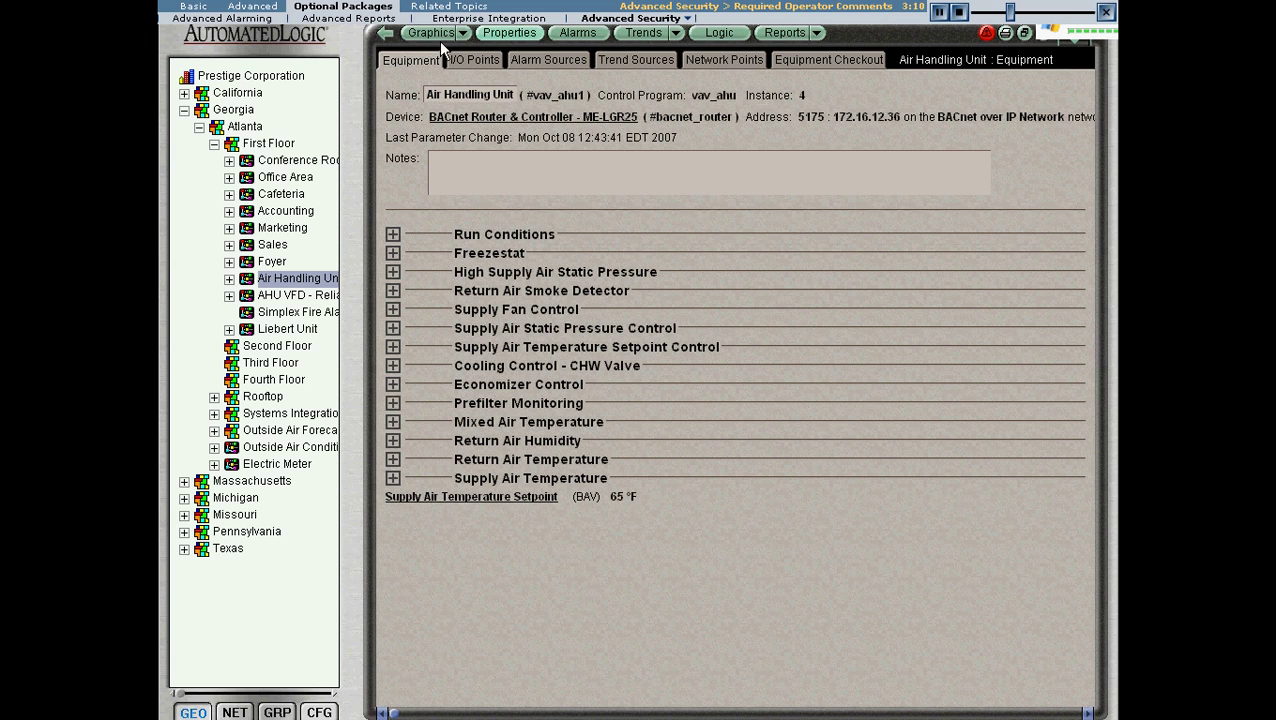
click(436, 34)
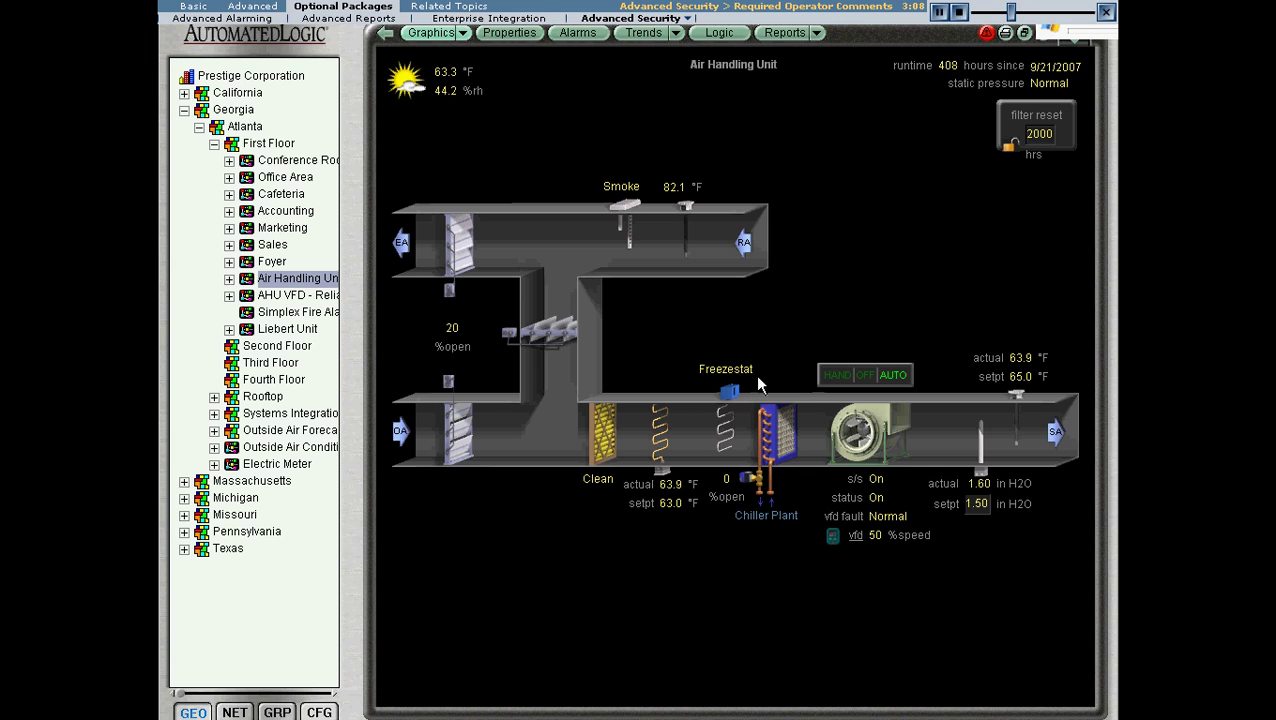
click(977, 504)
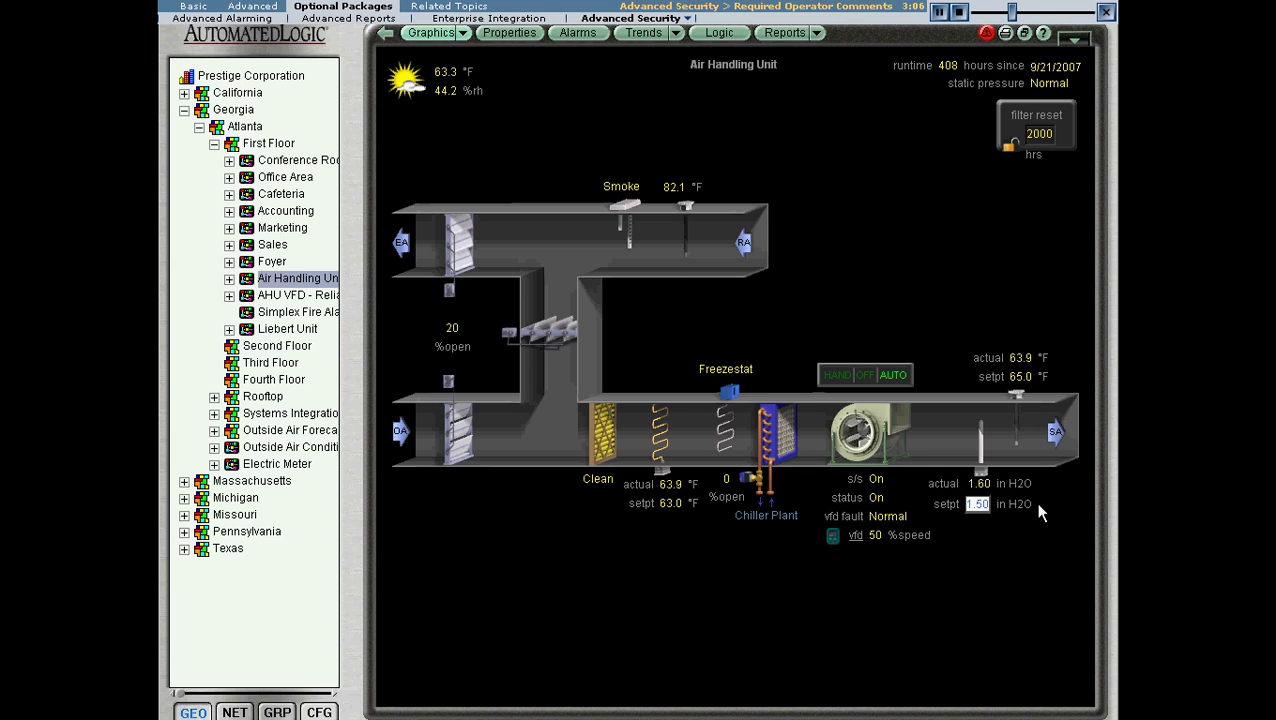
text(1.75)
key(Return)
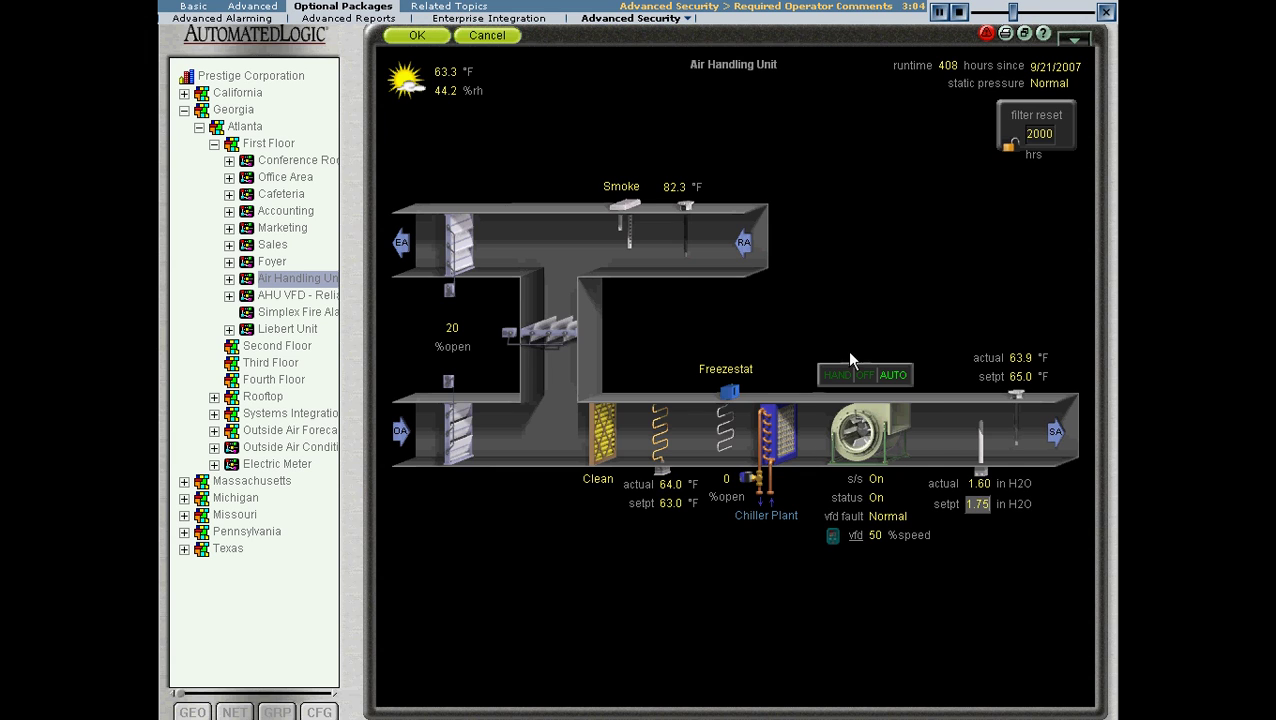
click(434, 38)
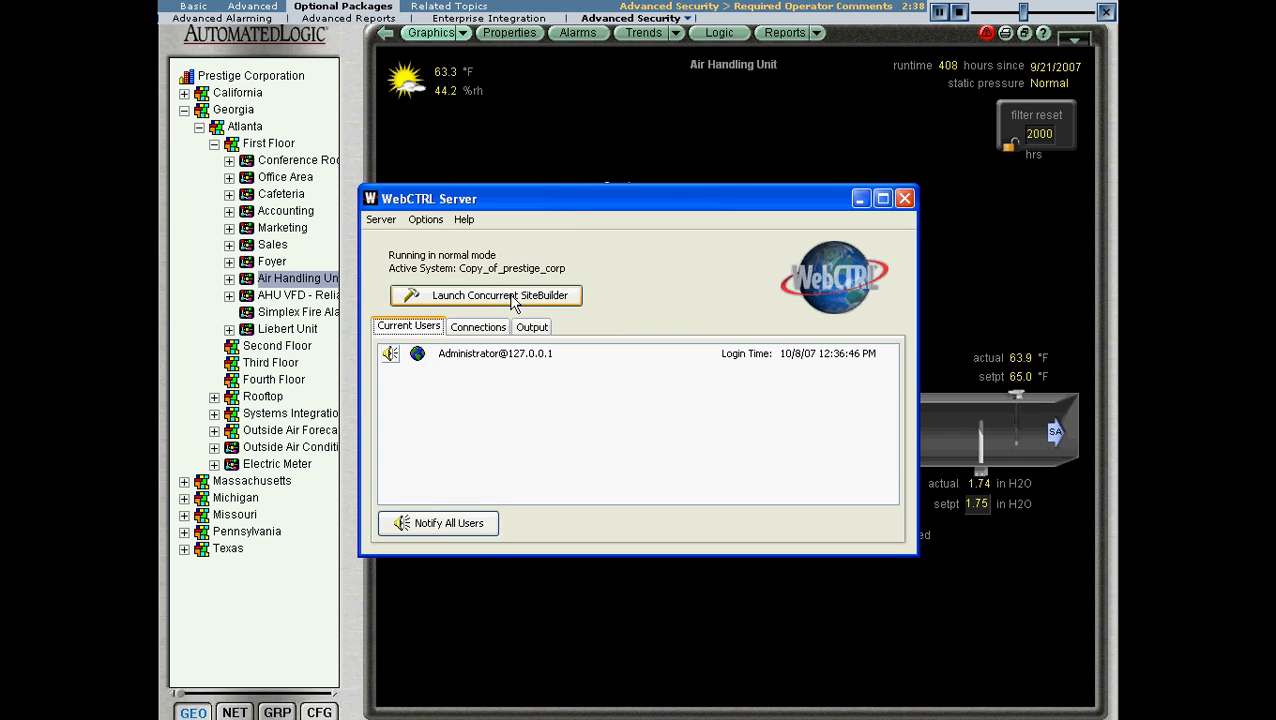
Launch SiteBuilder concurrently from the WebCTRL Server window and log in with the account password
click(511, 296)
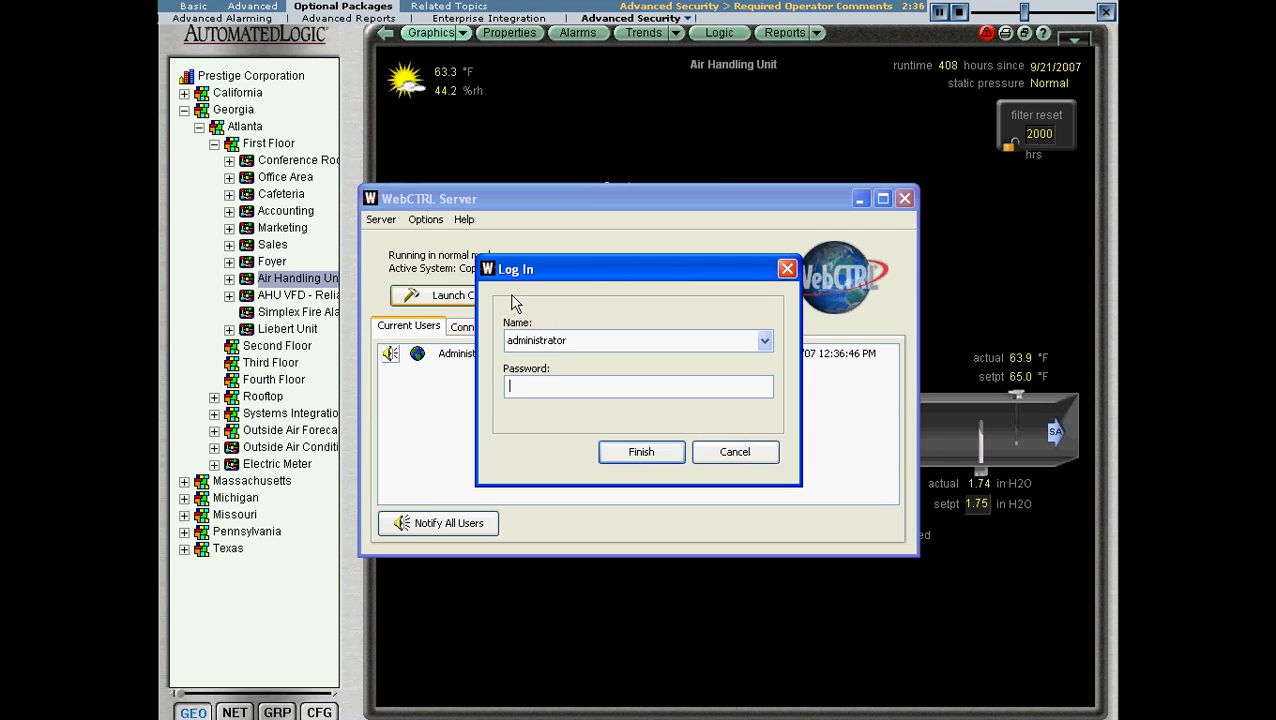
text(*)
click(638, 455)
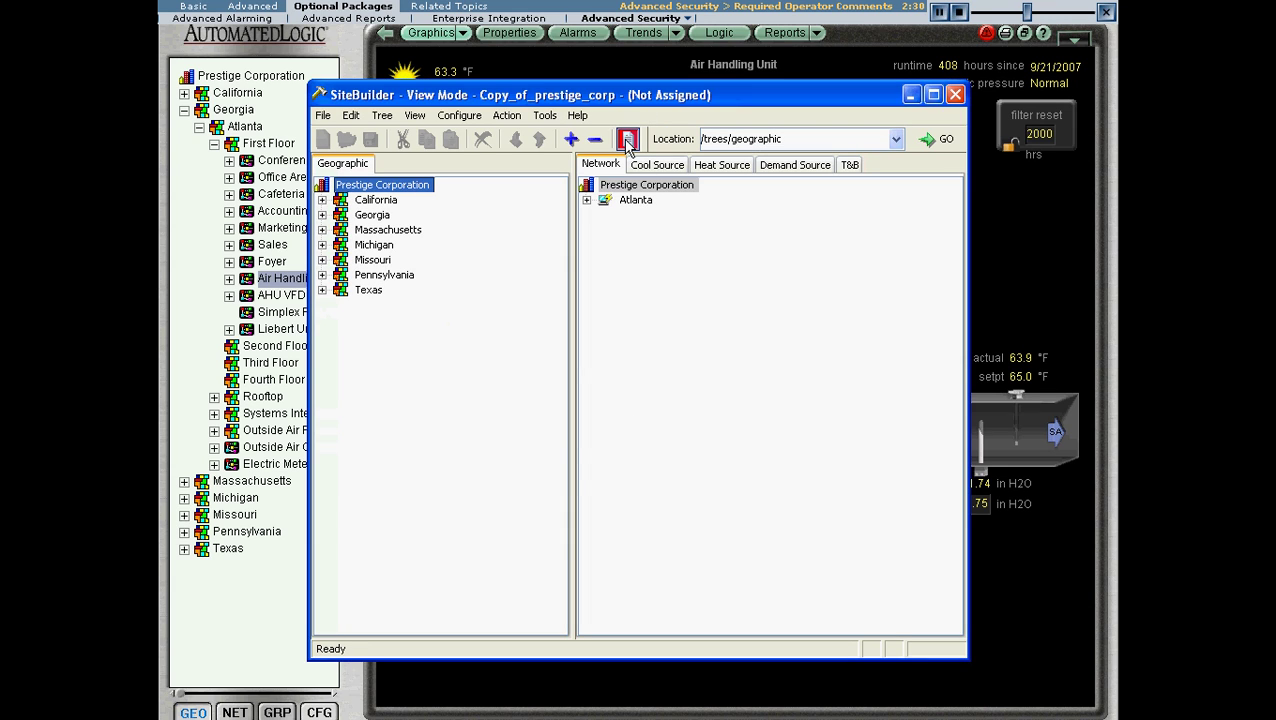
Enter edit mode and require operators to record any changes to the Air Handling Unit on Atlanta's First Floor in Georgia
click(627, 140)
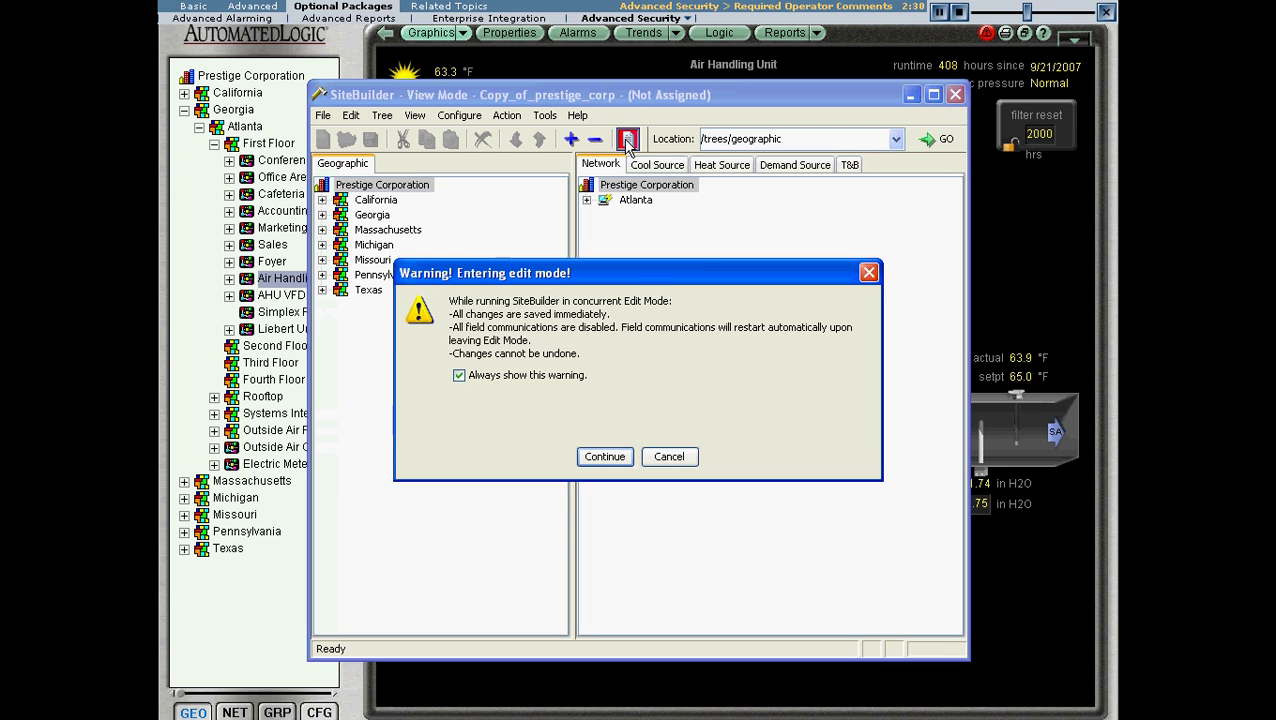
click(605, 457)
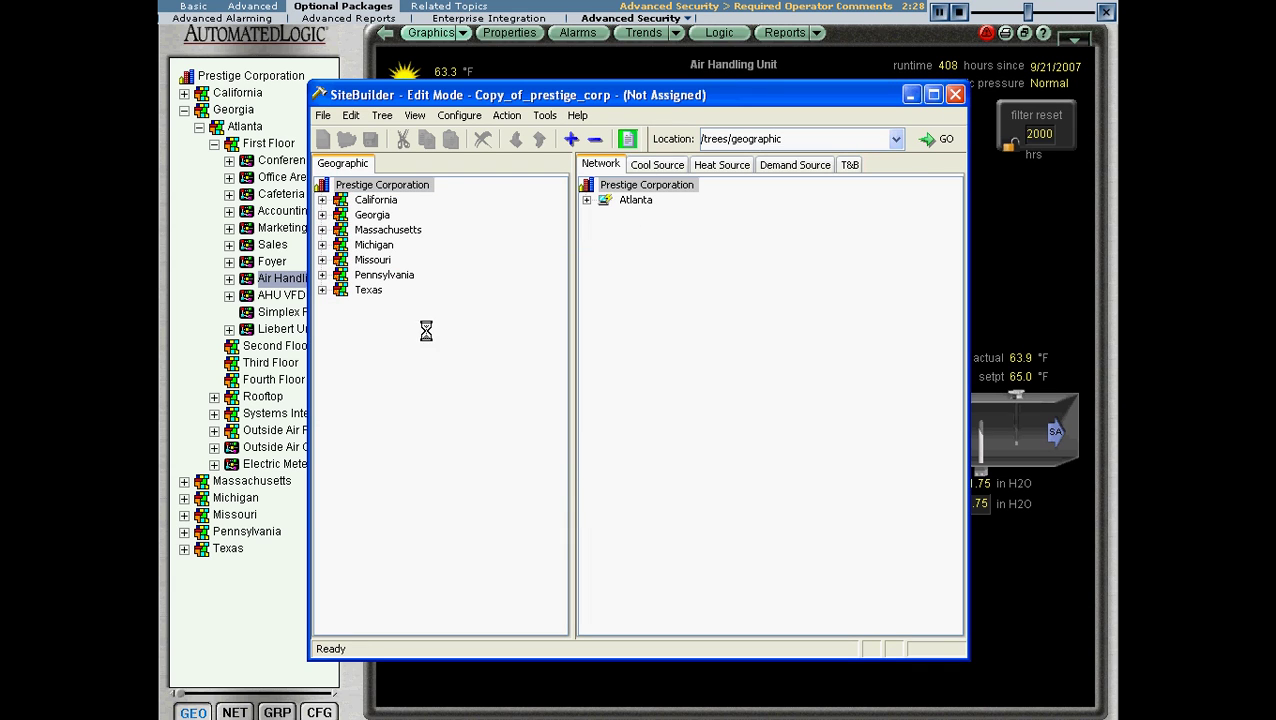
click(322, 214)
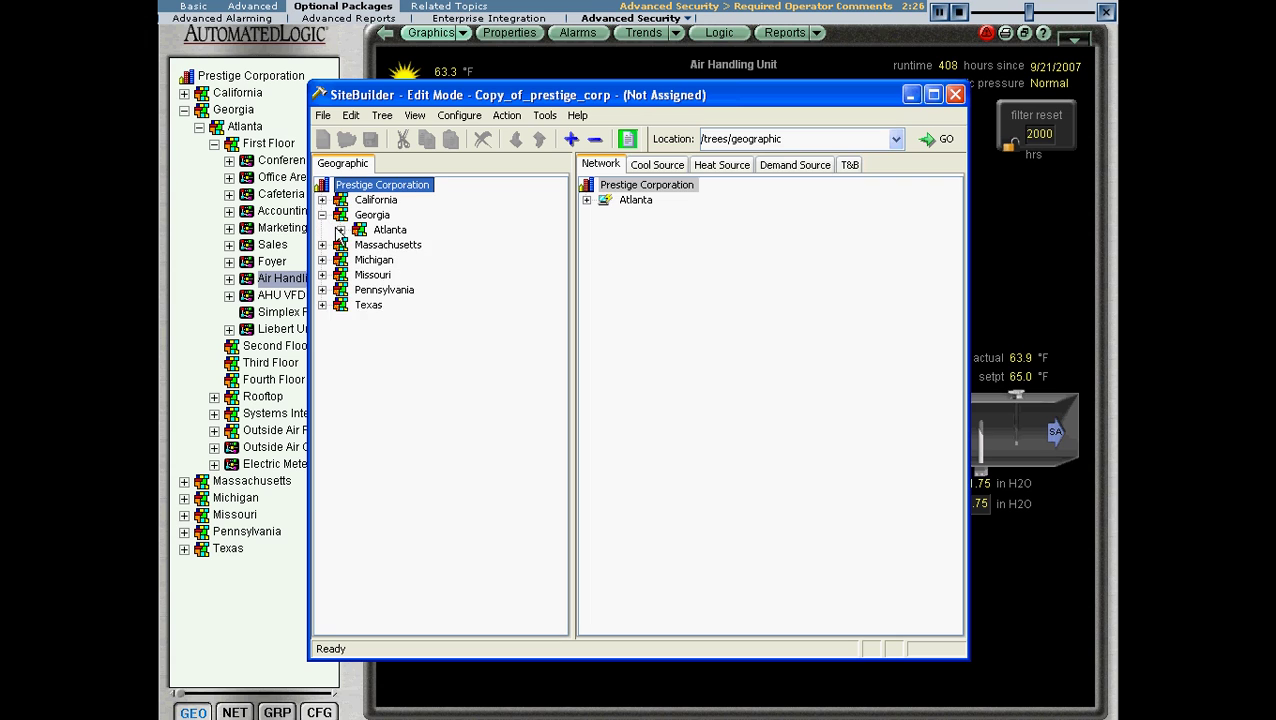
click(341, 229)
click(359, 244)
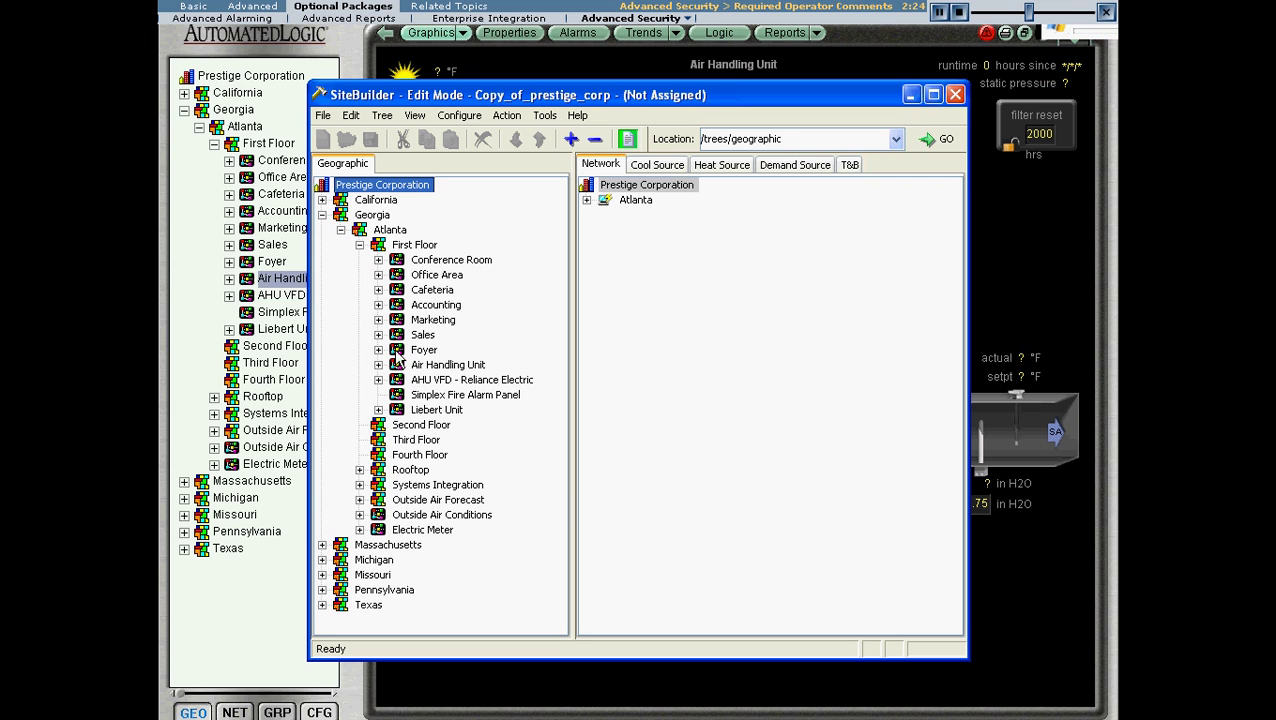
right_click(449, 368)
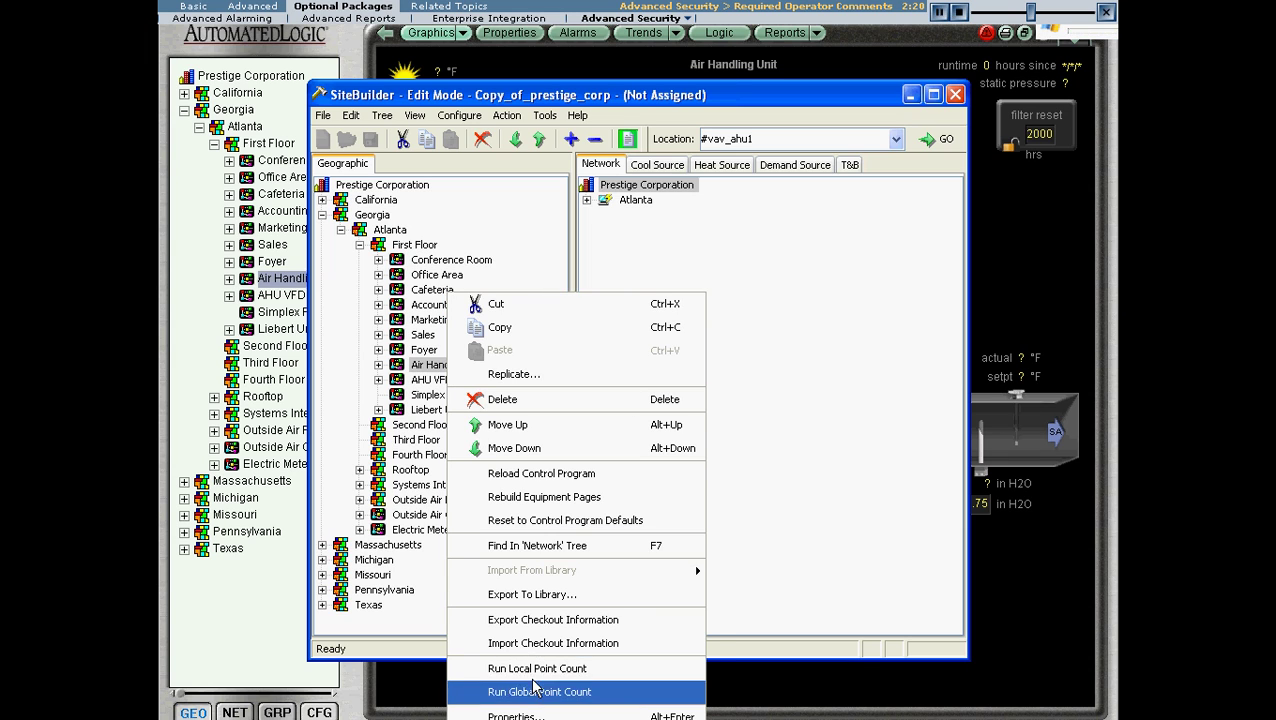
click(530, 712)
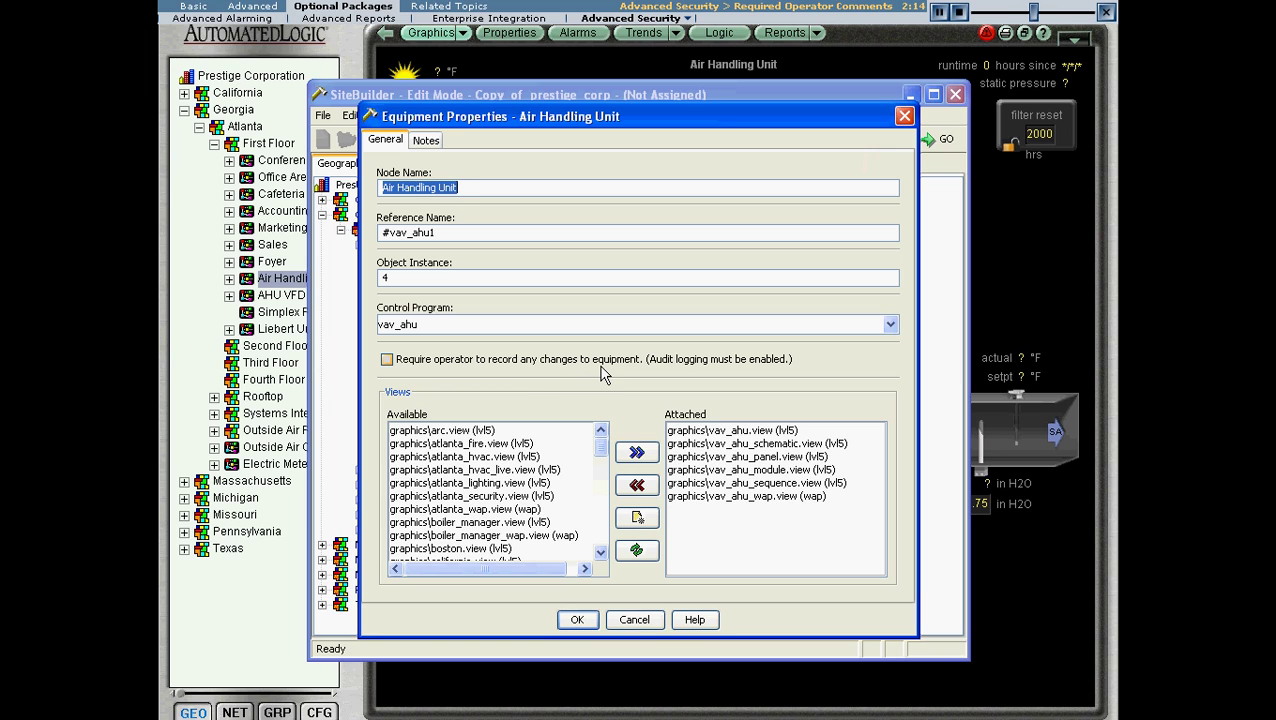
click(388, 360)
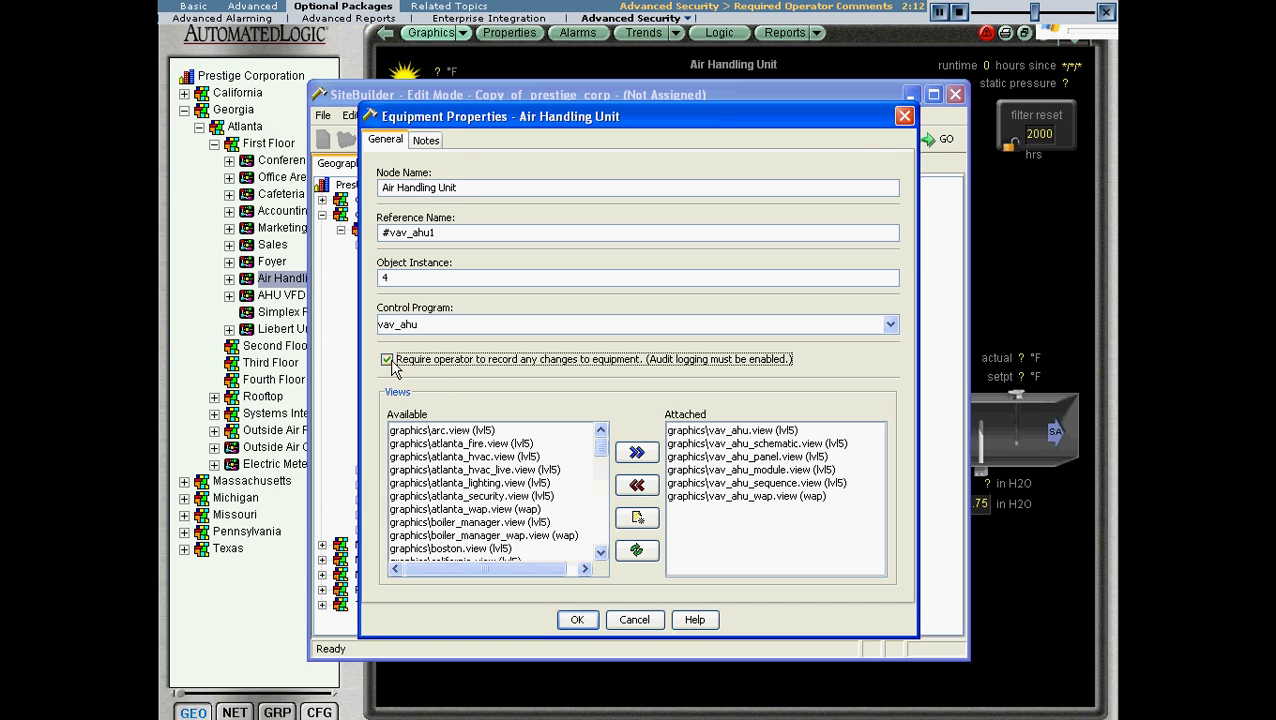
click(578, 621)
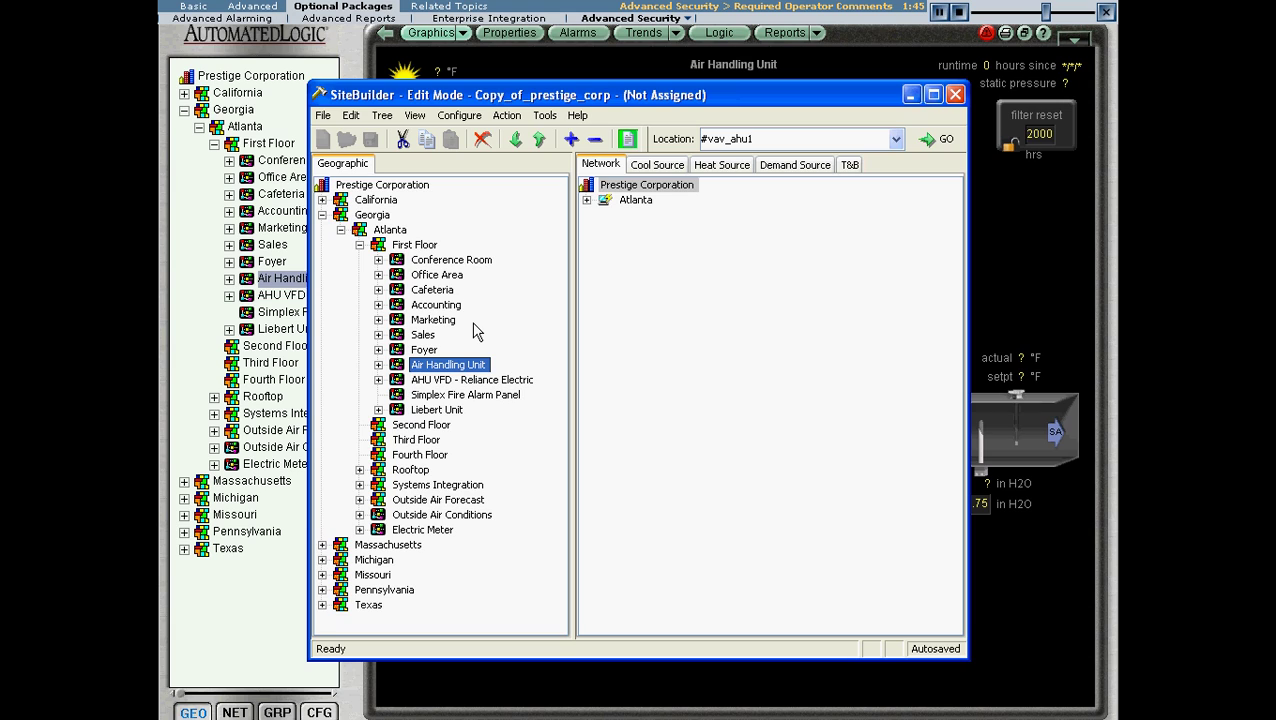
Leave SiteBuilder's edit mode, close it, and return to the Air Handling Unit graphic in WebCTRL
click(627, 138)
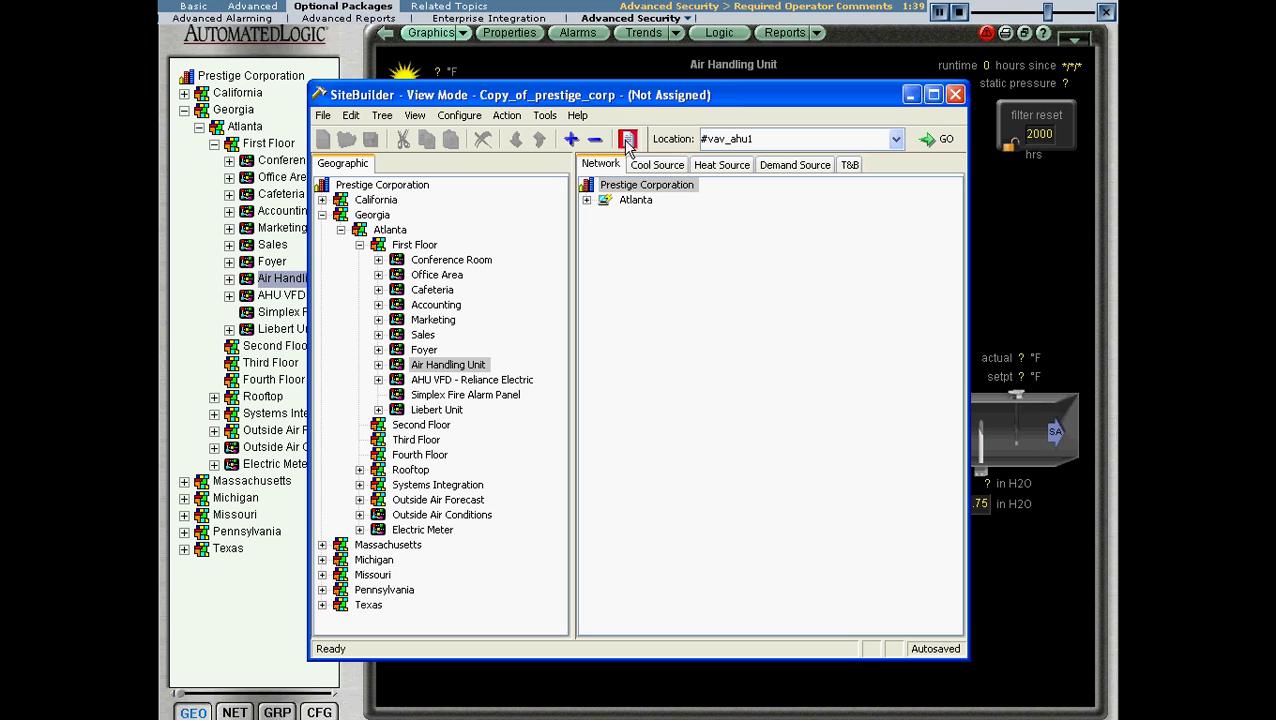
click(956, 95)
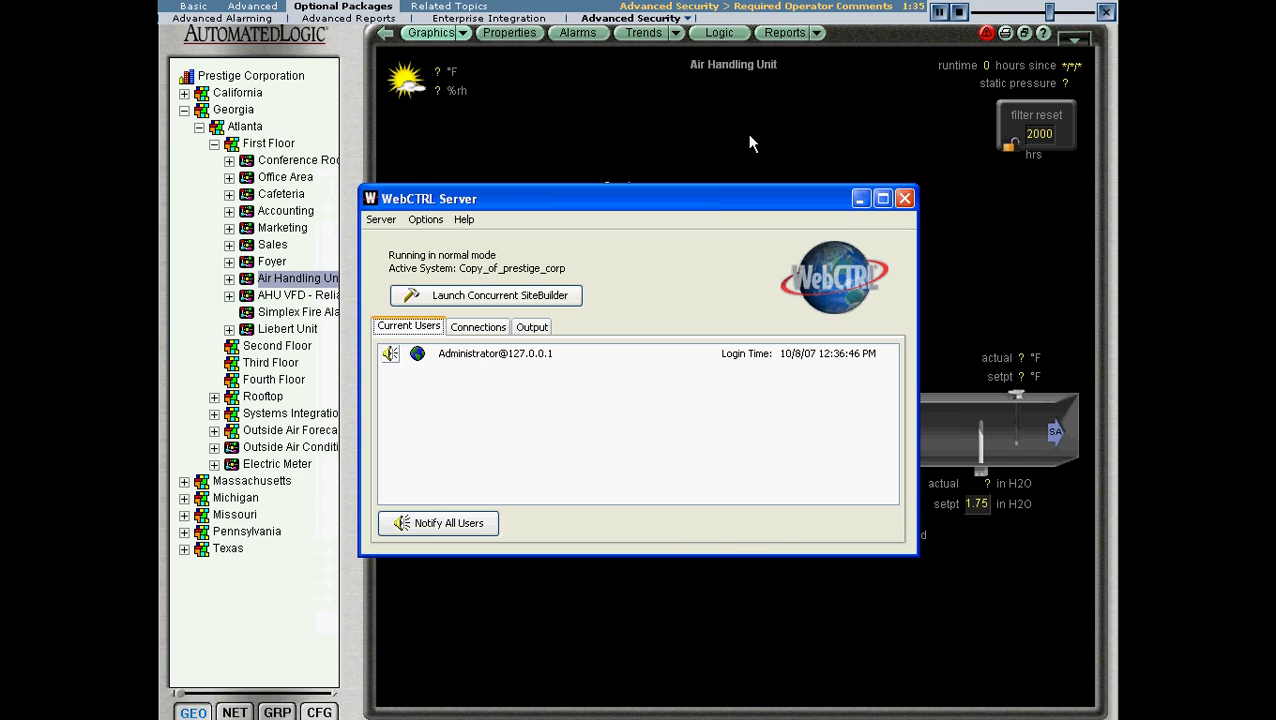
click(746, 137)
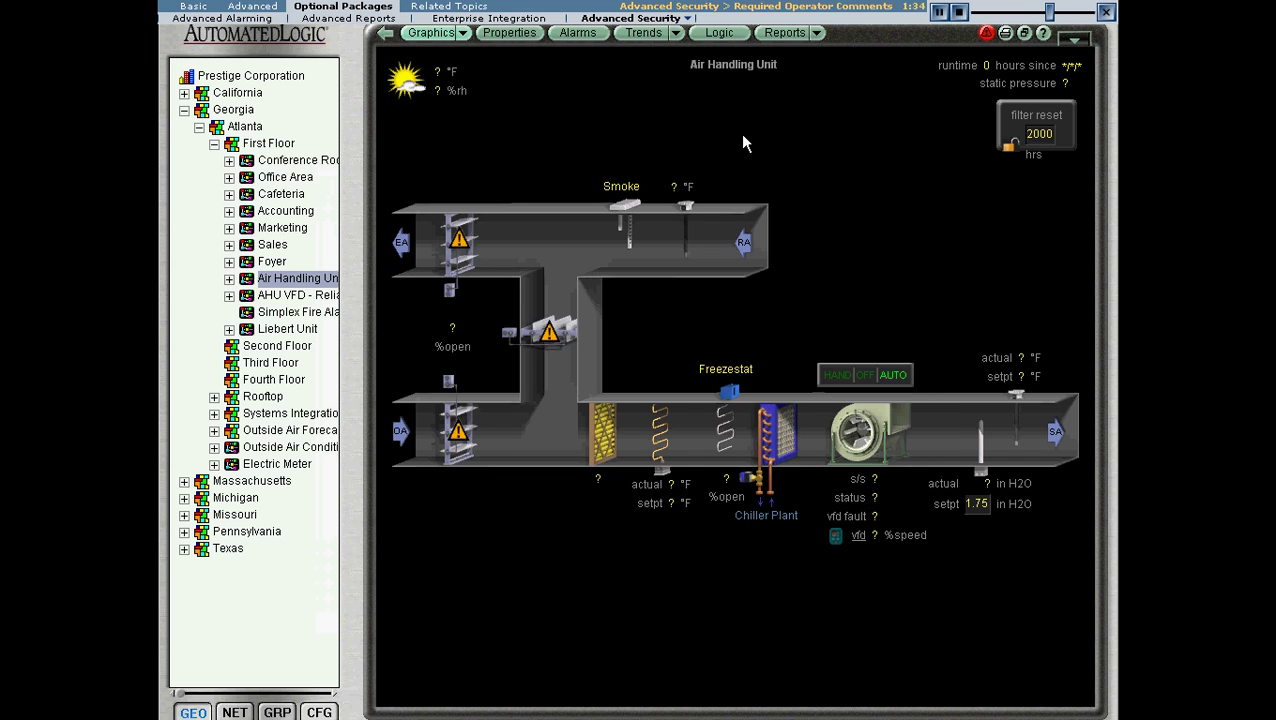
Change the Air Handling Unit's static pressure setpoint to 1.50 in H2O and submit it
click(975, 508)
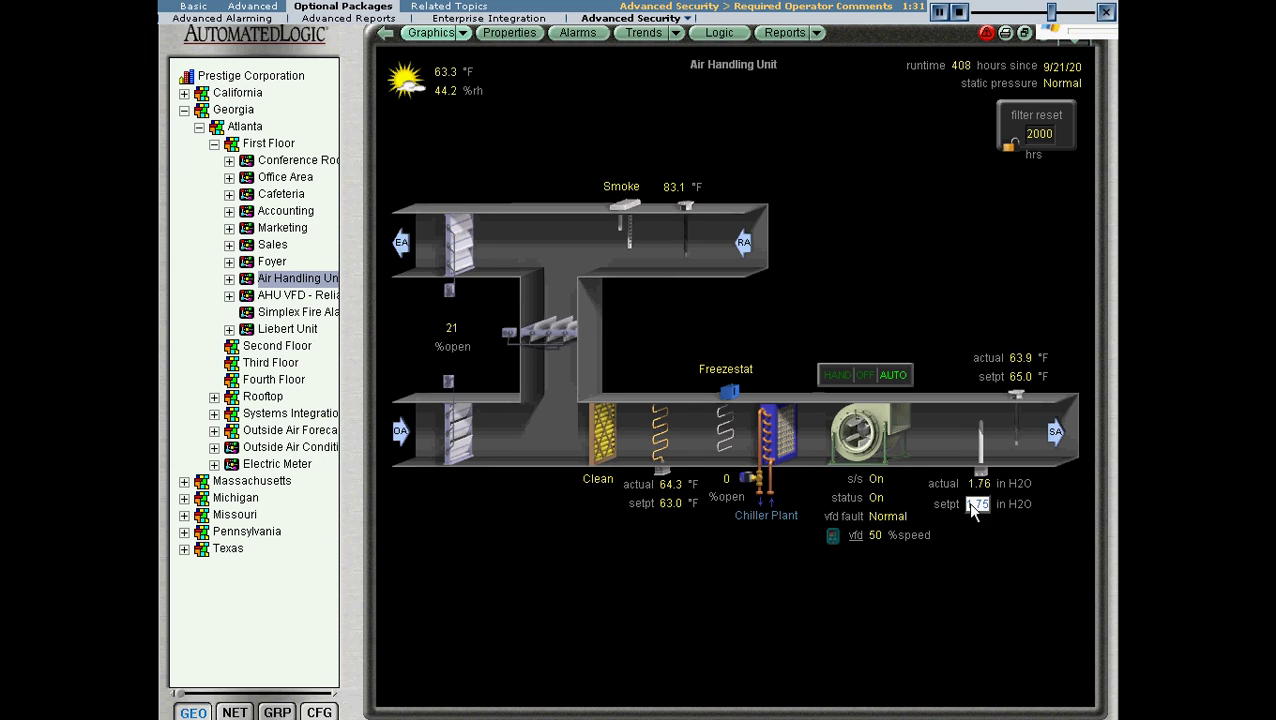
text(1.)
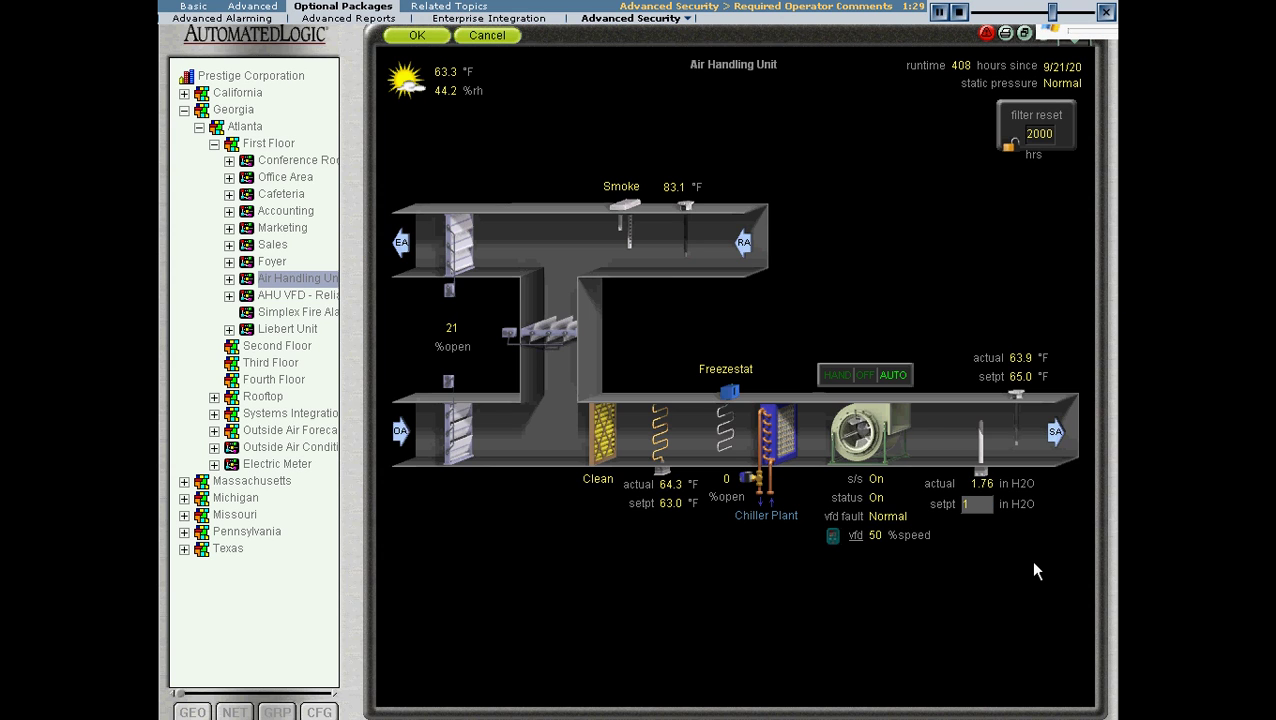
text(50)
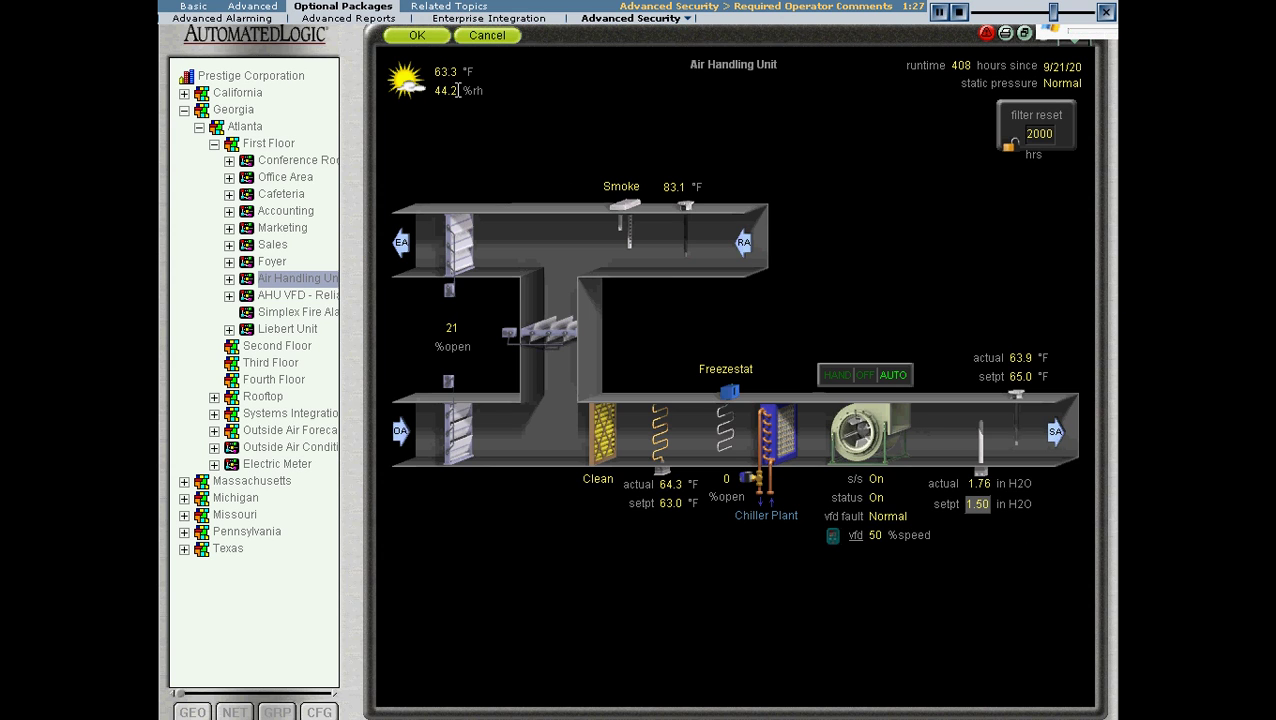
click(417, 36)
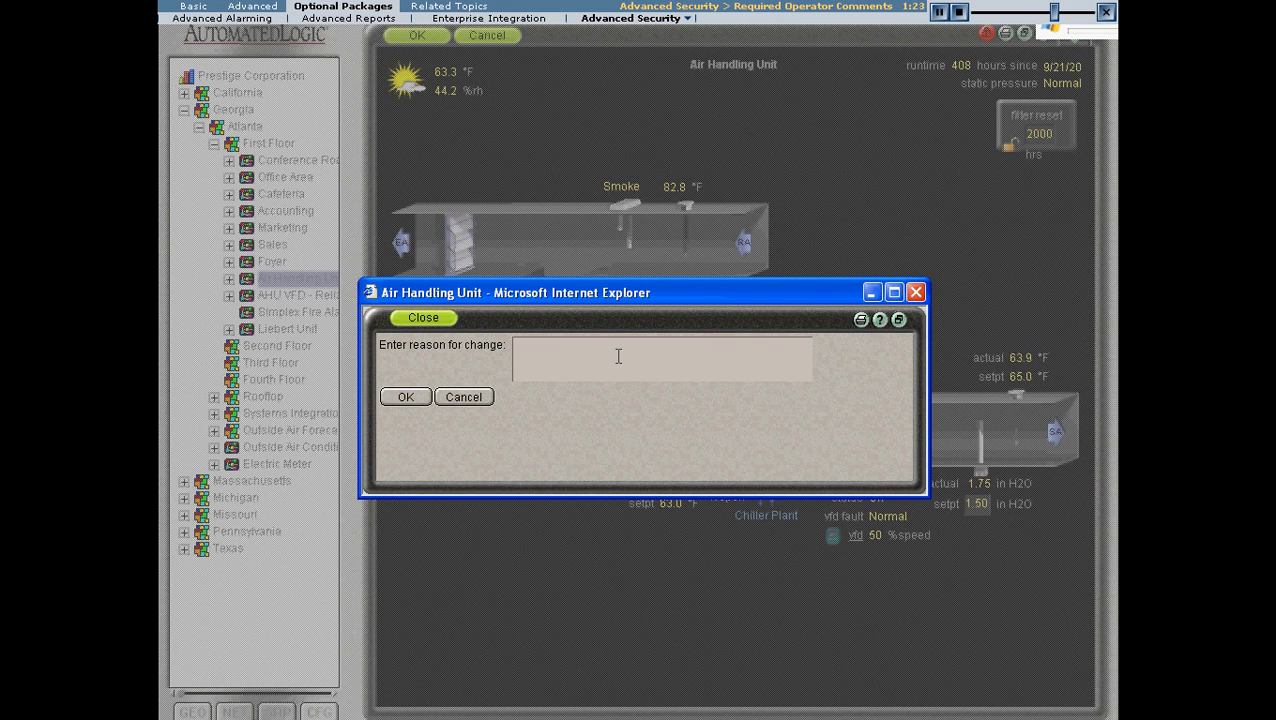
Enter "setpoint change was requested by fac manager" as the reason for the change and confirm it
click(618, 356)
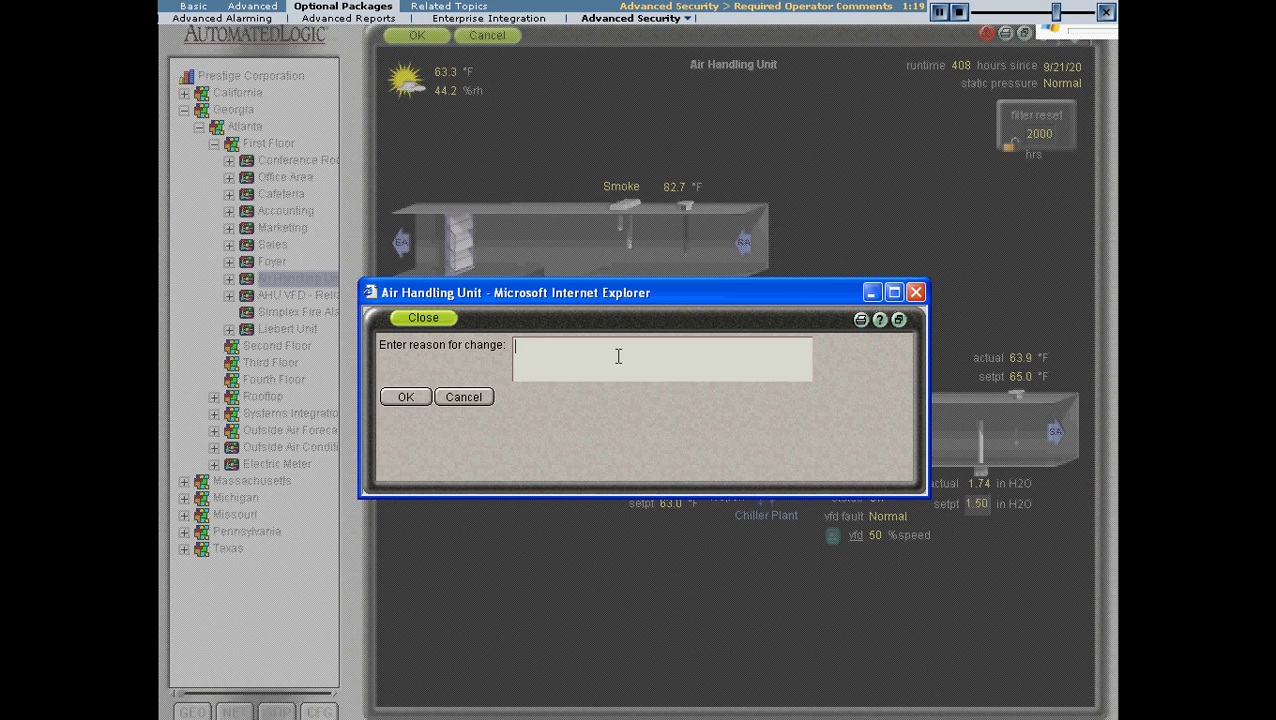
text(setpoint)
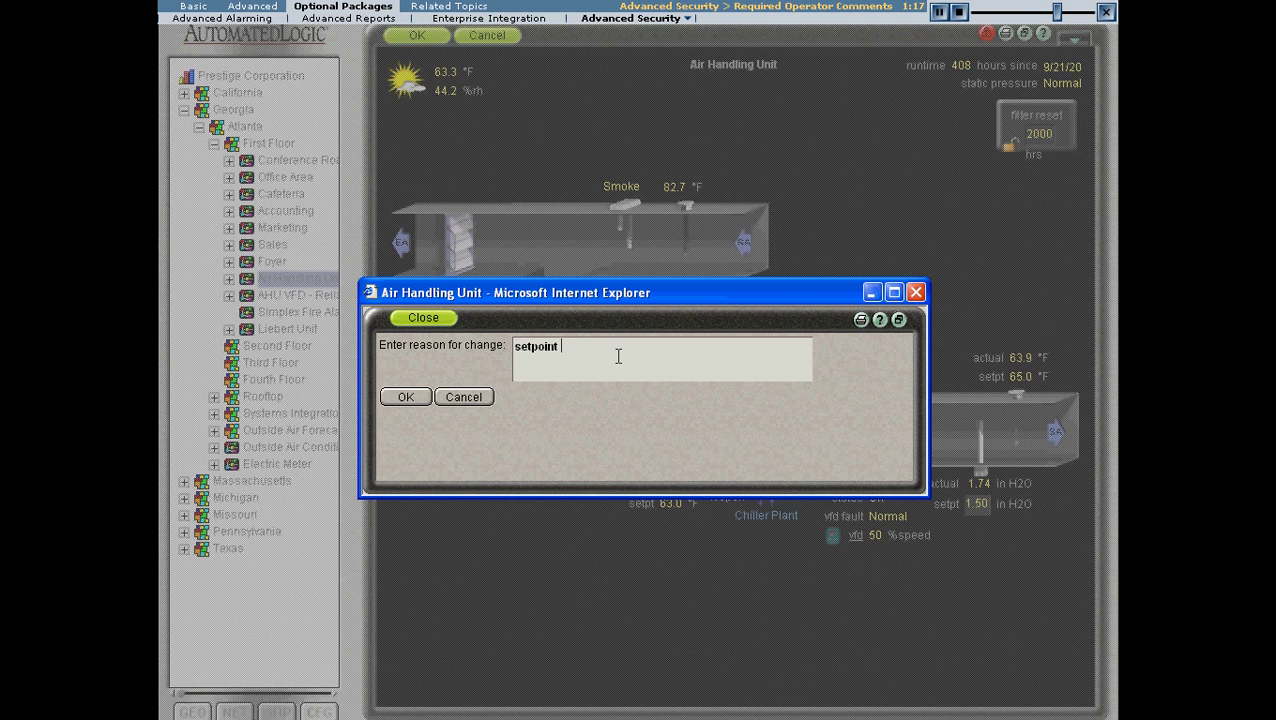
text( change )
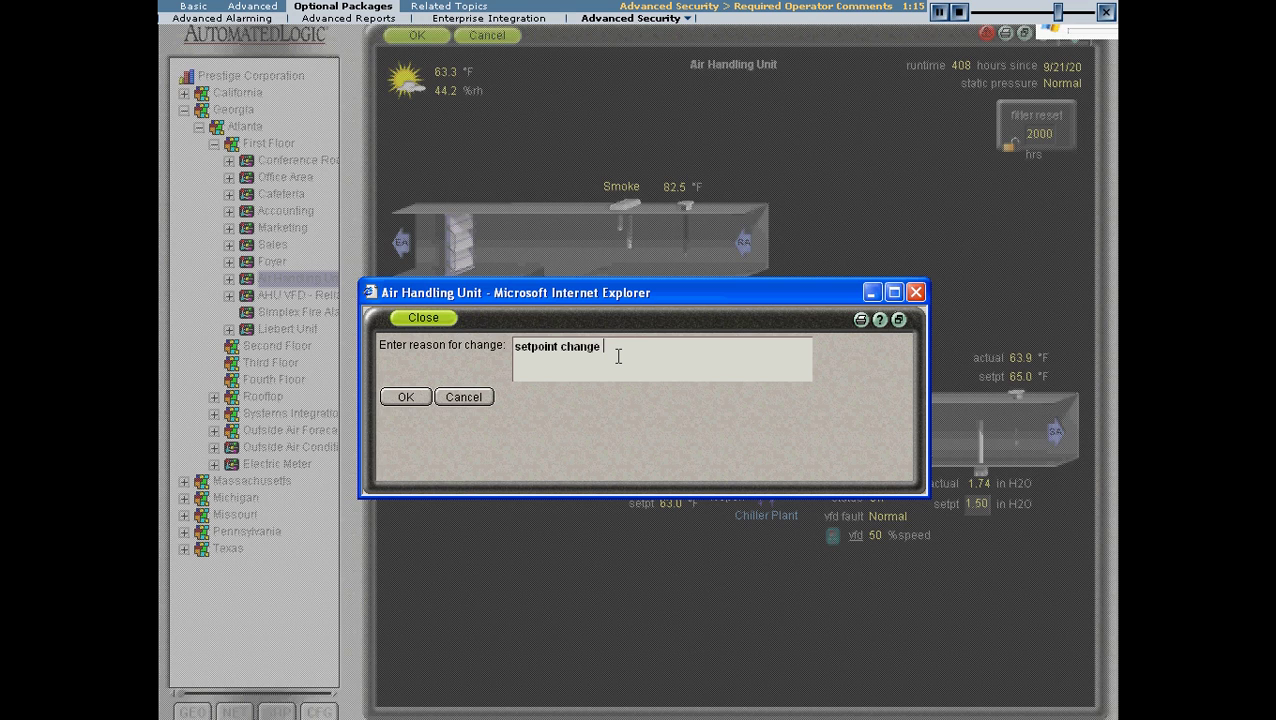
text(was requested )
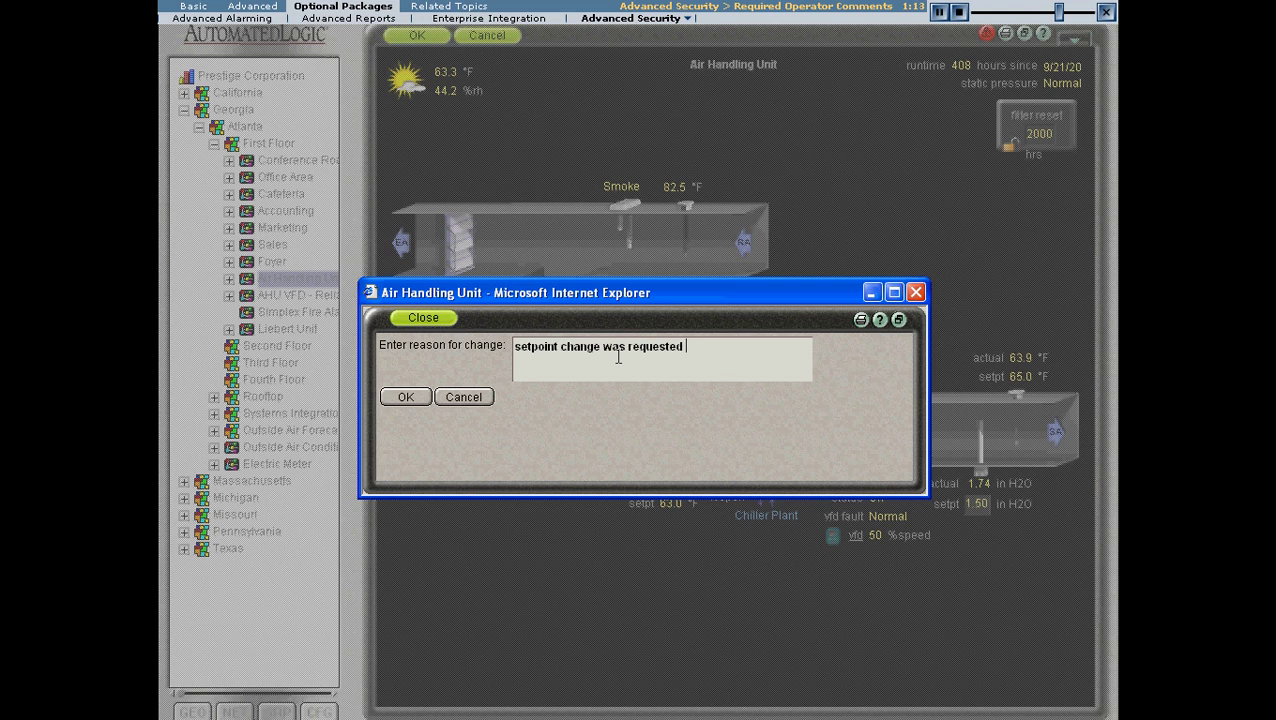
text(by fac manager)
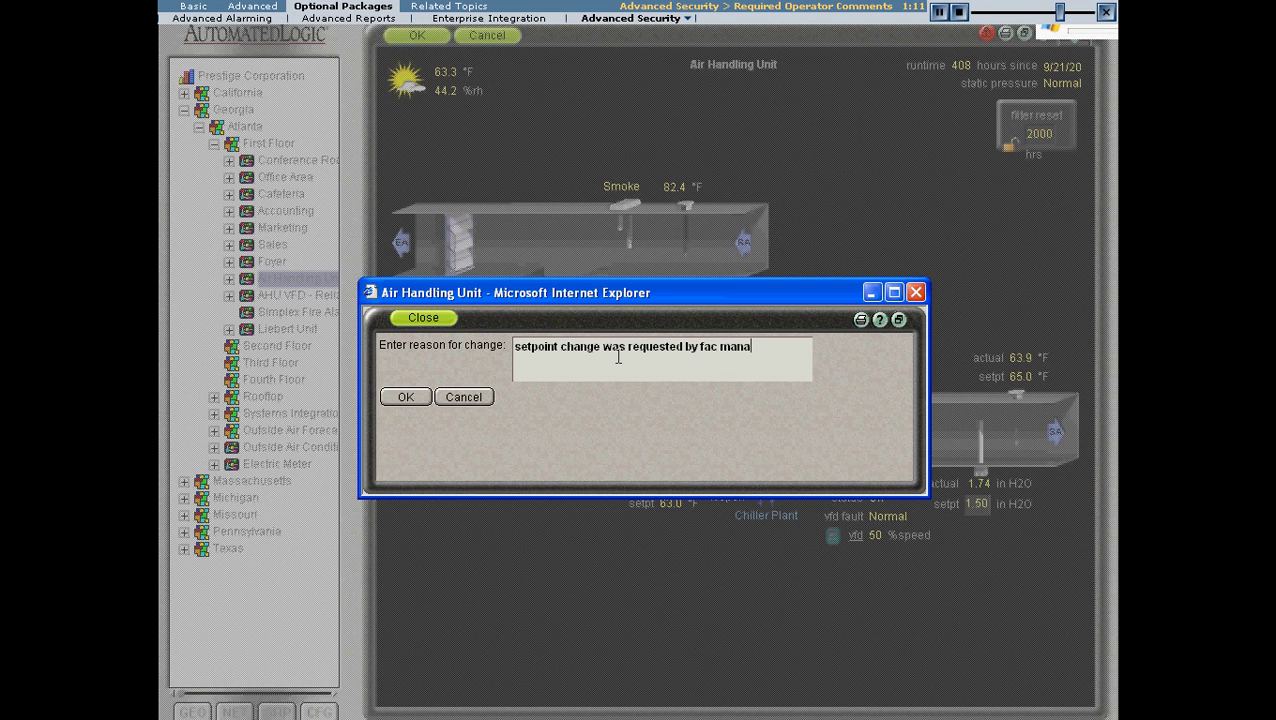
click(405, 397)
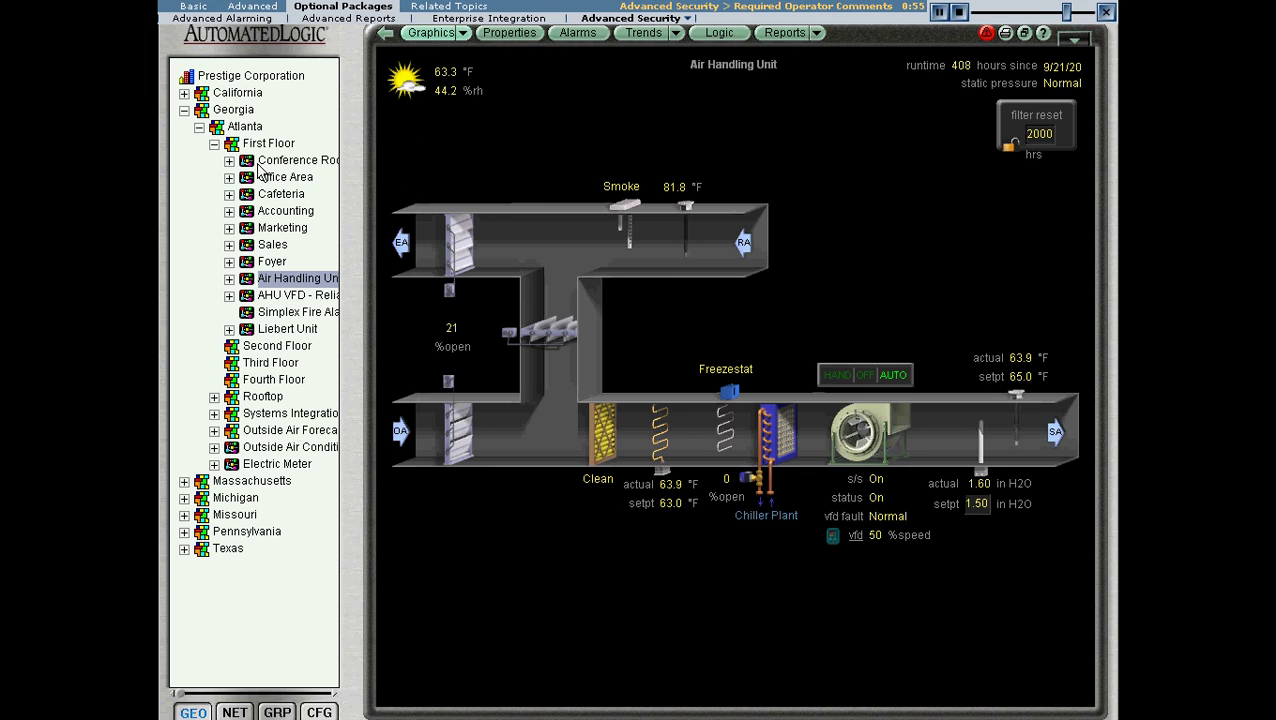
Raise the Conference Room's occupied setpoints to 72.00 heating and 74.00 cooling, and accept the change
click(305, 164)
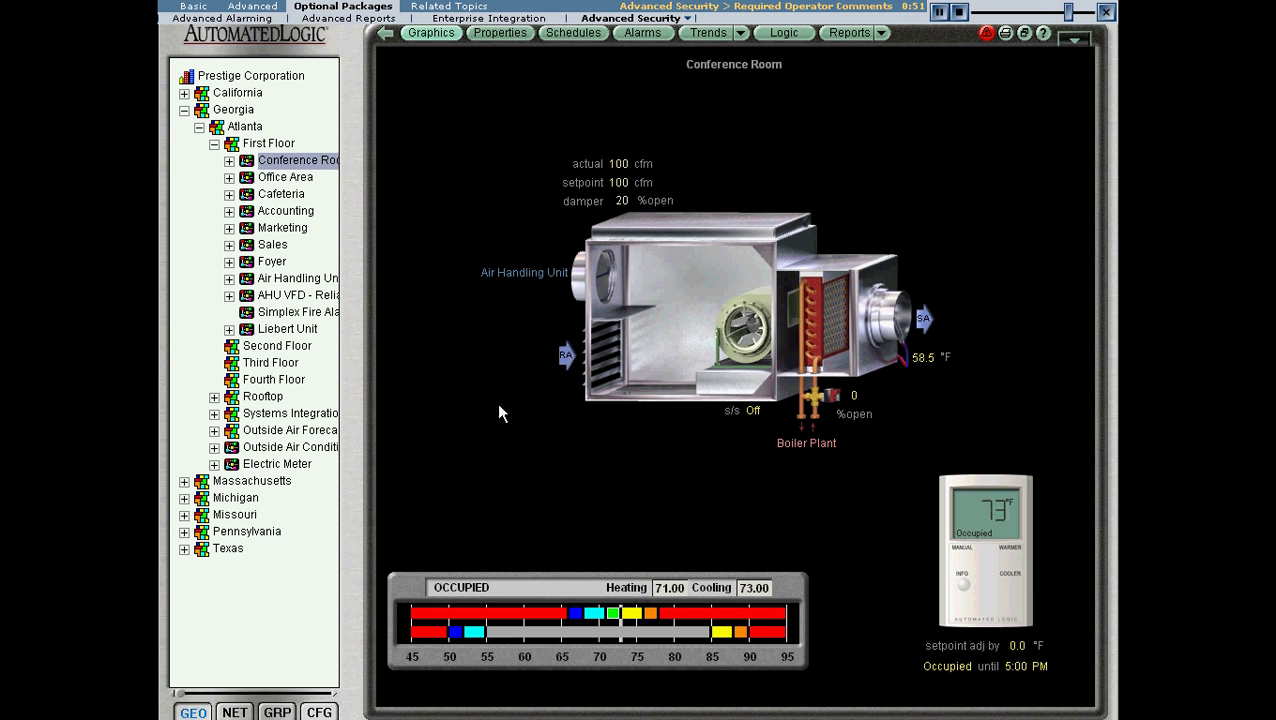
drag(610, 620, 618, 620)
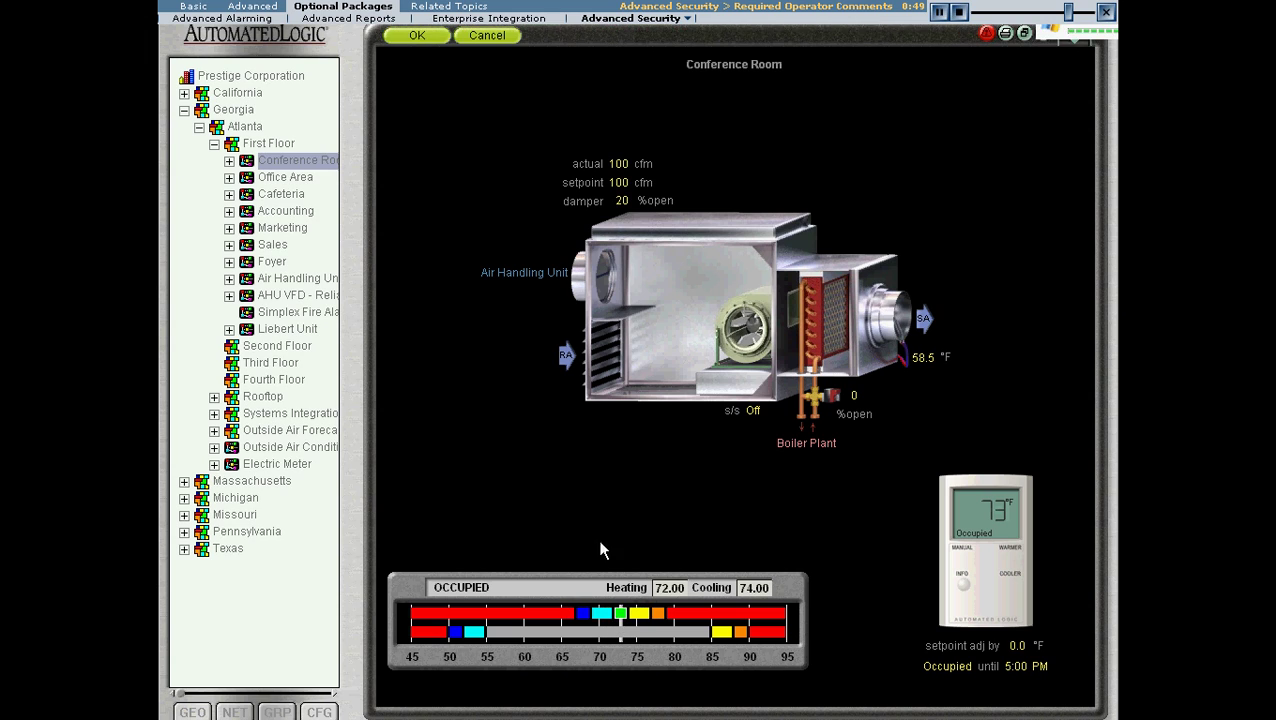
click(420, 36)
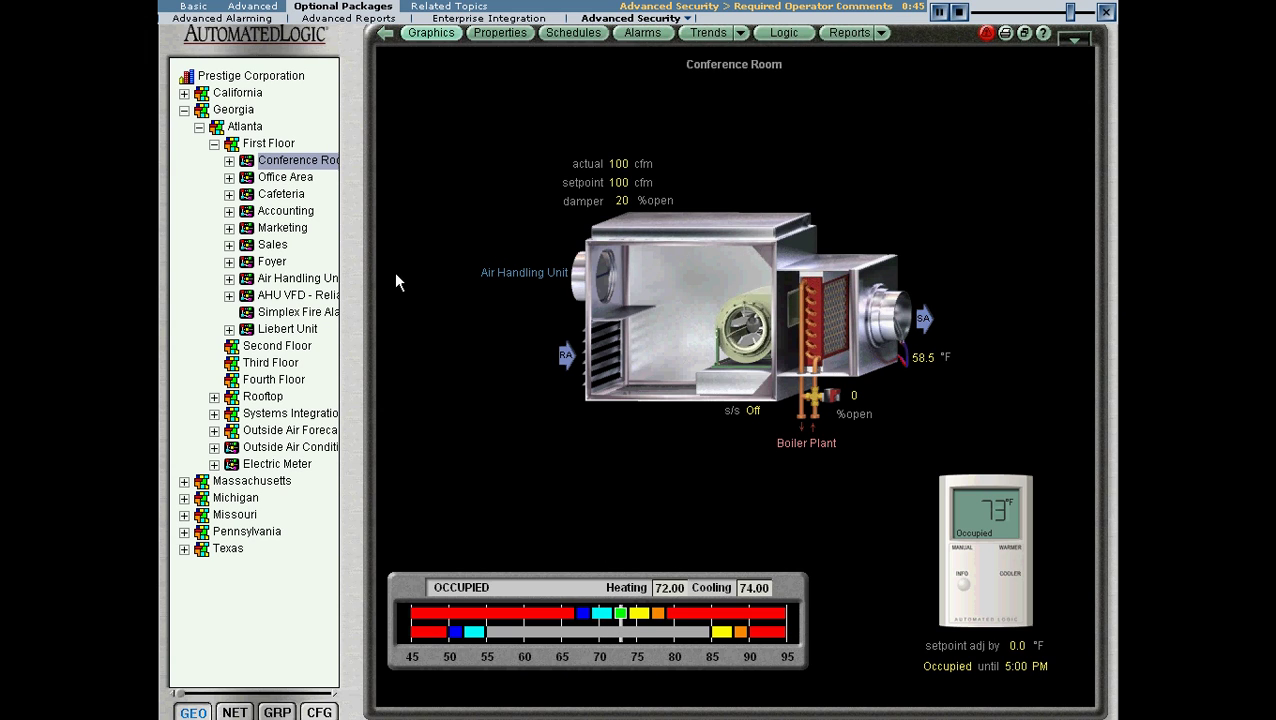
Open the Audit Log security report for the Air Handling Unit
click(328, 283)
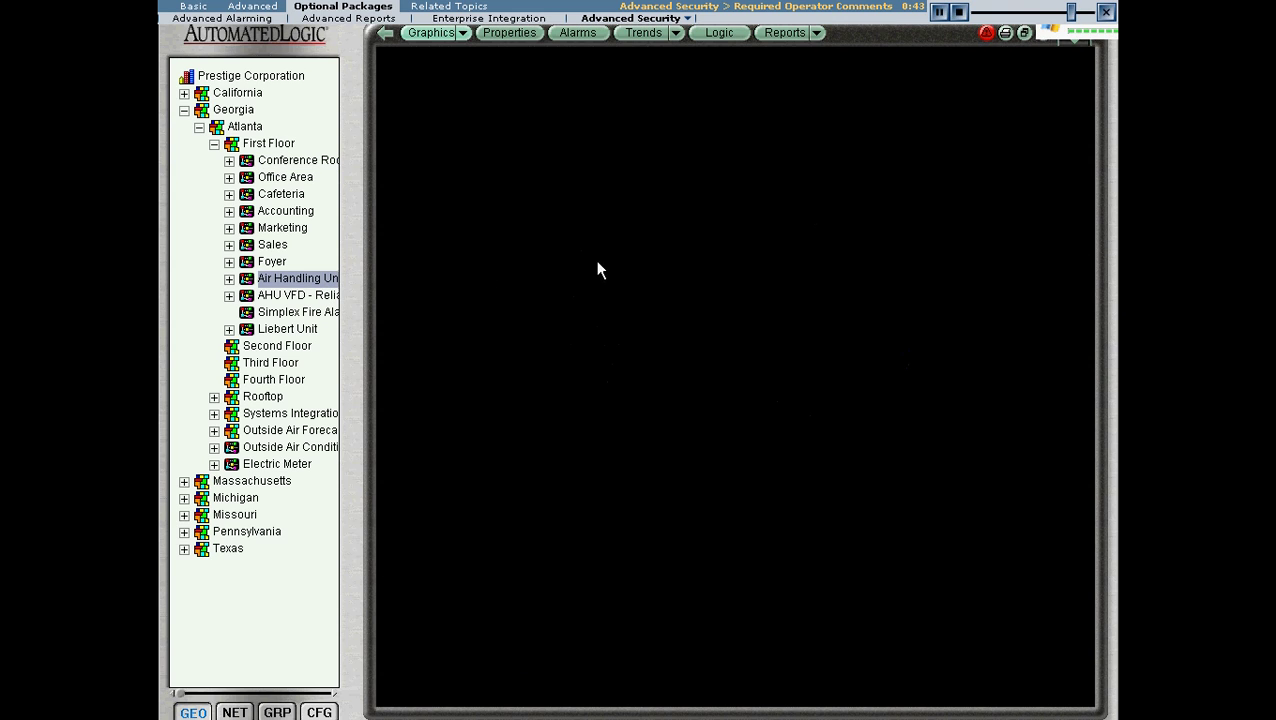
click(785, 32)
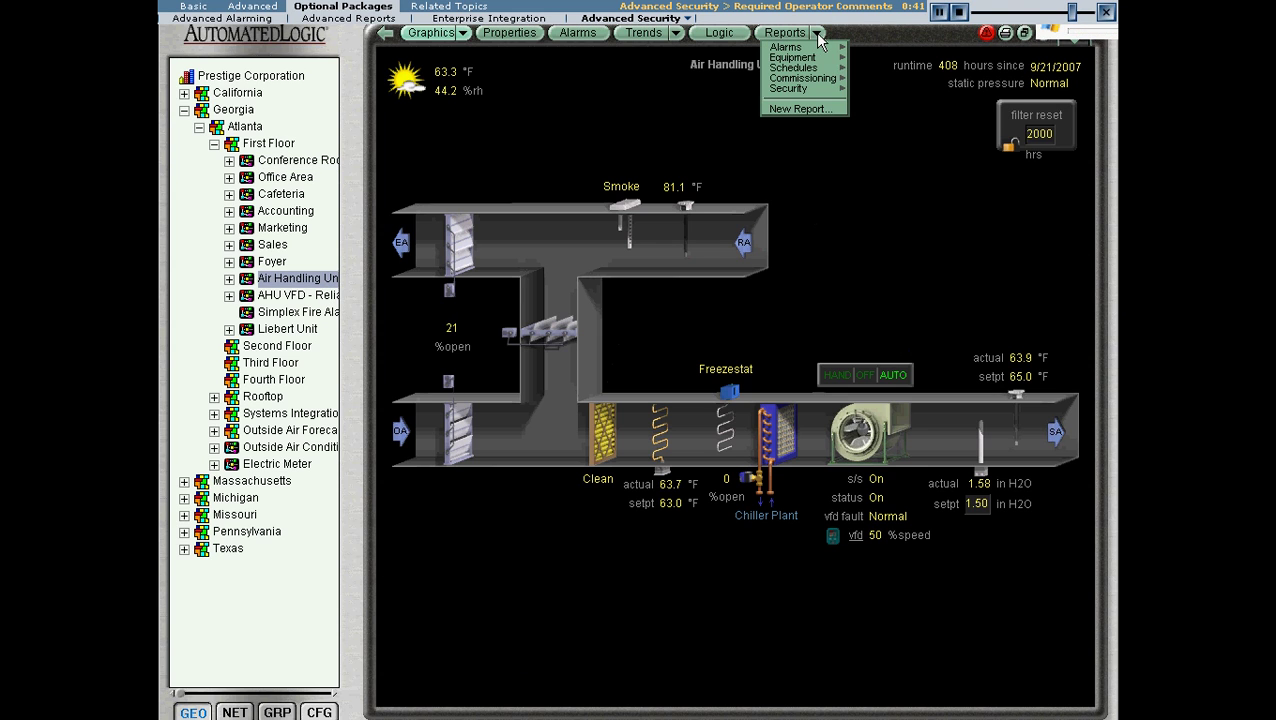
mouse_move(813, 80)
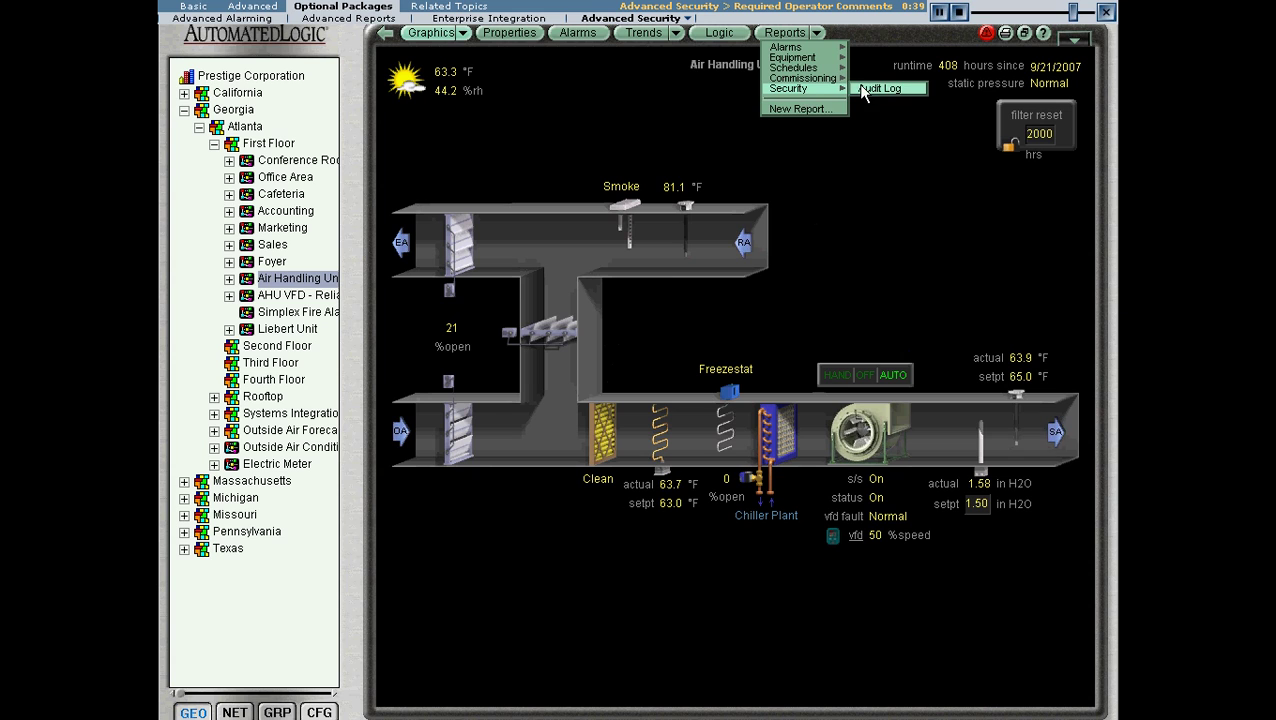
click(869, 92)
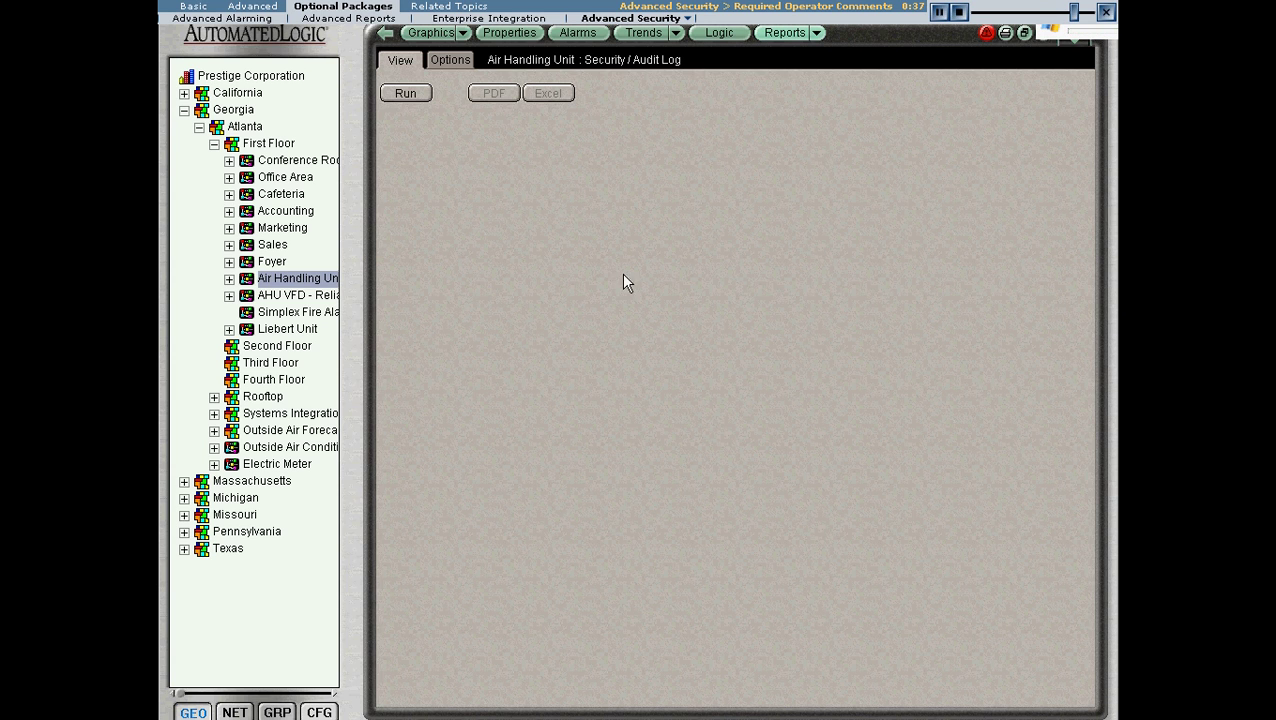
Remove the audit log's date restriction, run the report, and show it in an enlarged view
click(455, 58)
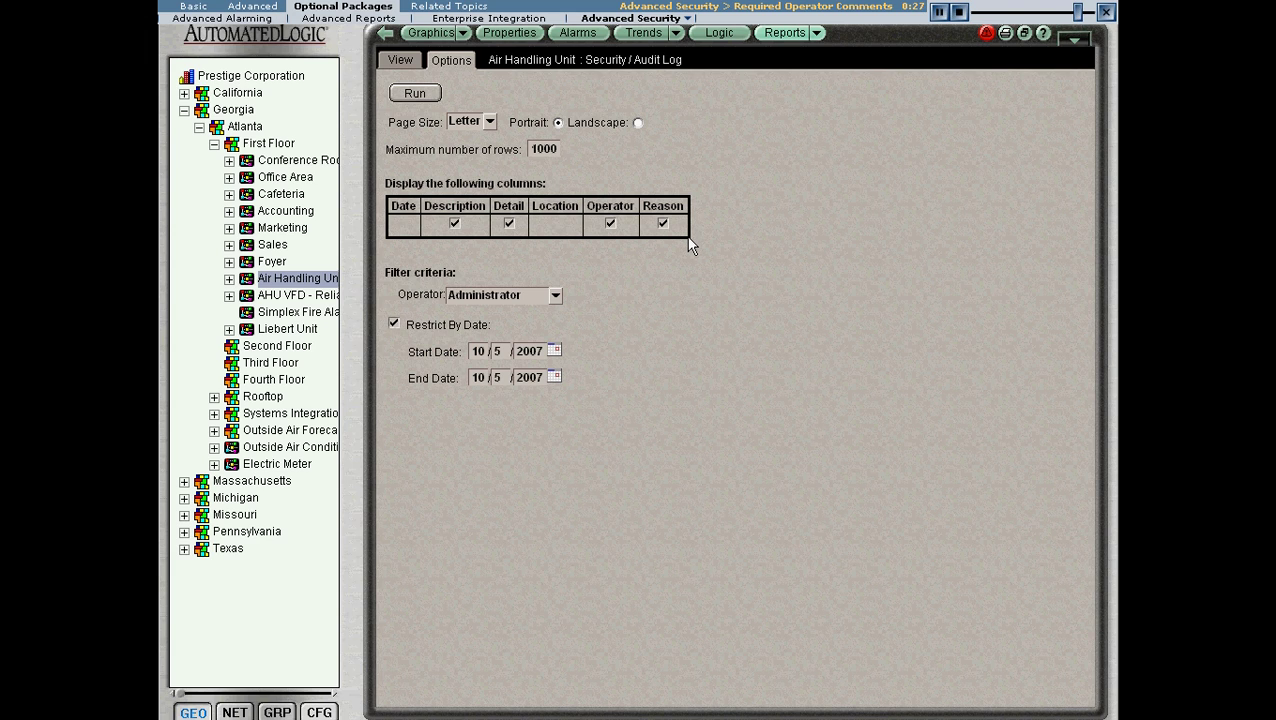
click(394, 323)
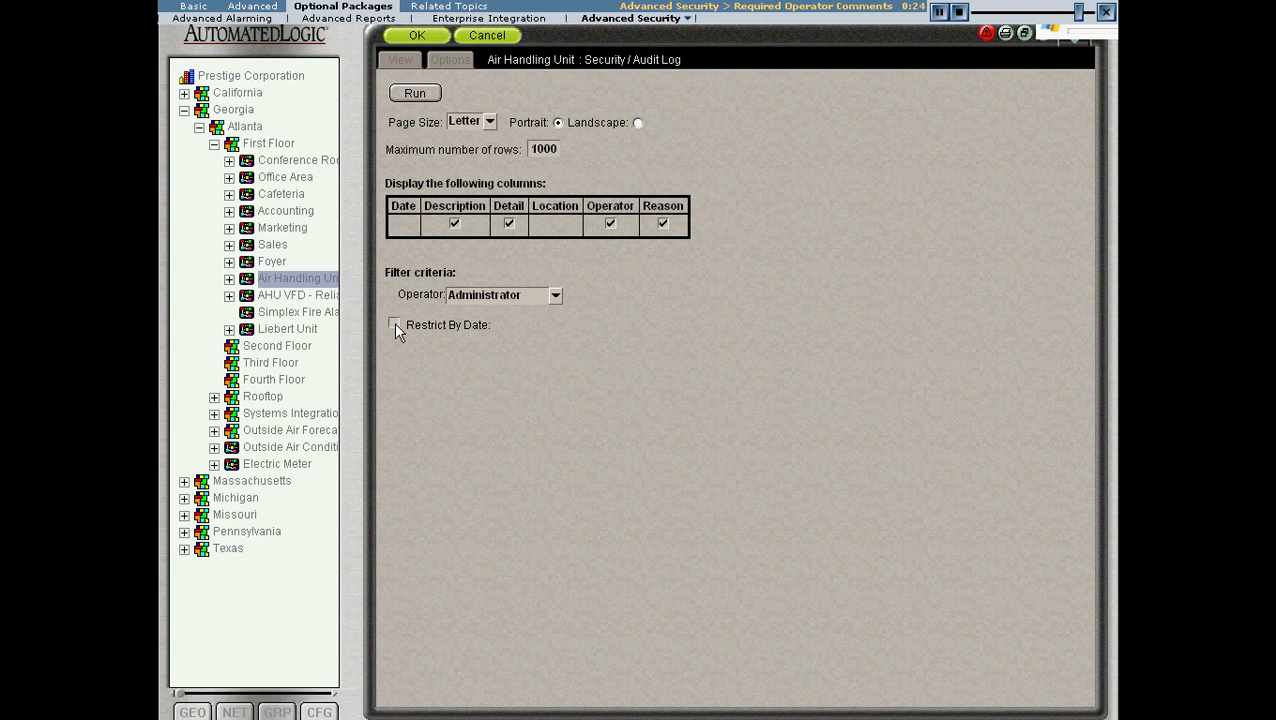
click(415, 95)
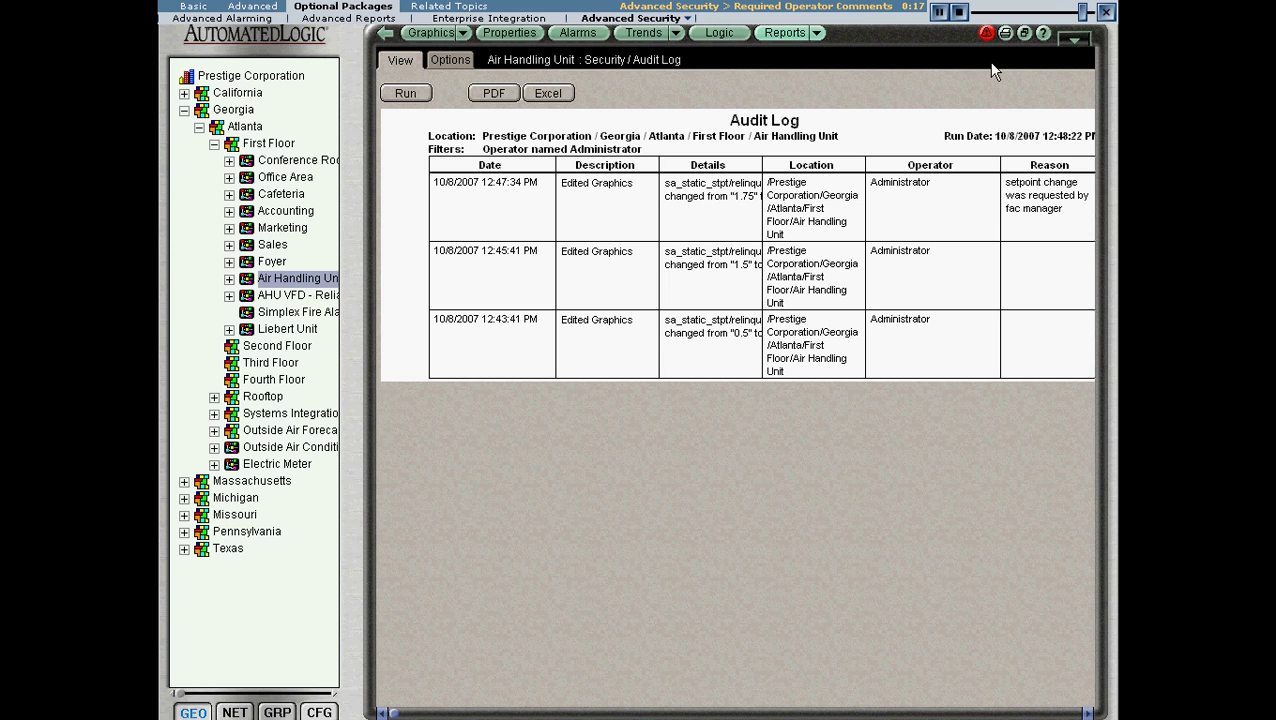
click(1022, 33)
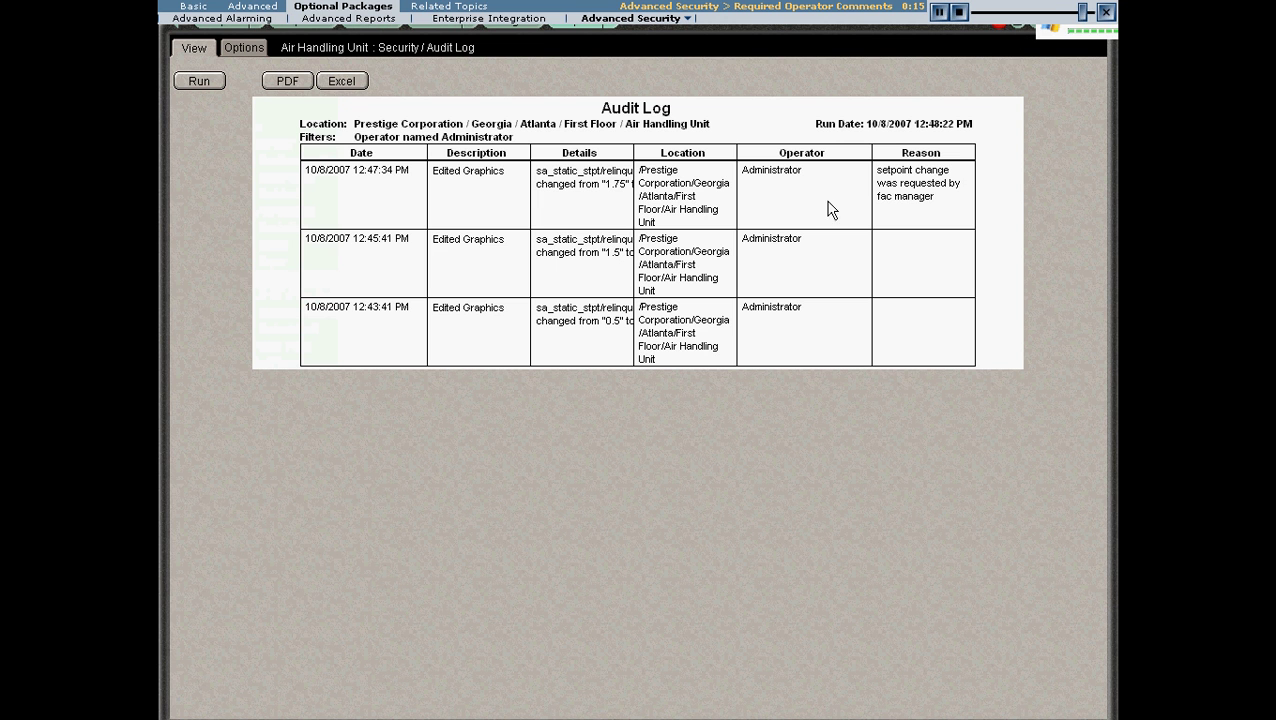